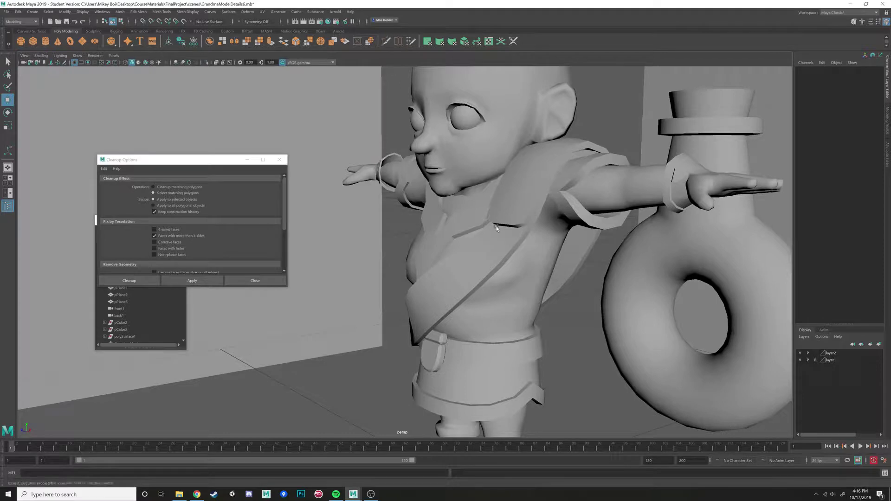
# Step: Soften all edges of the diagonal strap across the character's torso
pyautogui.keyDown('alt'); pyautogui.moveTo(496, 228); pyautogui.dragTo(613, 225); pyautogui.keyUp('alt')
pyautogui.scroll(3, 479, 209)
pyautogui.click(492, 253)
pyautogui.keyDown('alt'); pyautogui.moveTo(478, 209); pyautogui.dragTo(374, 179); pyautogui.keyUp('alt')
pyautogui.click(188, 12)
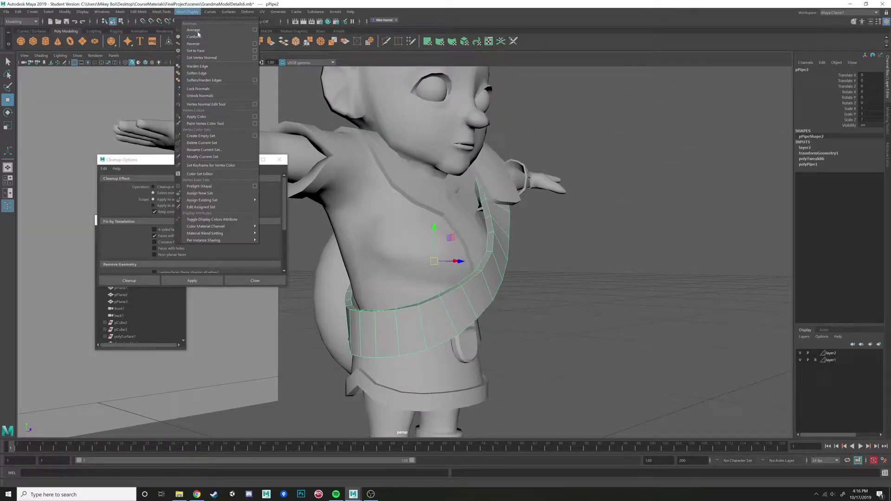
pyautogui.click(196, 74)
# Step: Examine the softened shading along the strap's rim from the front and close up at the side
pyautogui.click(571, 226)
pyautogui.keyDown('alt'); pyautogui.moveTo(569, 227); pyautogui.dragTo(428, 247); pyautogui.keyUp('alt')
pyautogui.click(412, 240)
pyautogui.click(571, 364)
pyautogui.keyDown('alt'); pyautogui.moveTo(571, 364); pyautogui.dragTo(518, 356); pyautogui.keyUp('alt')
pyautogui.scroll(5, 419, 214)
pyautogui.scroll(-3, 406, 215)
pyautogui.keyDown('alt'); pyautogui.moveTo(405, 215); pyautogui.dragTo(445, 213); pyautogui.keyUp('alt')
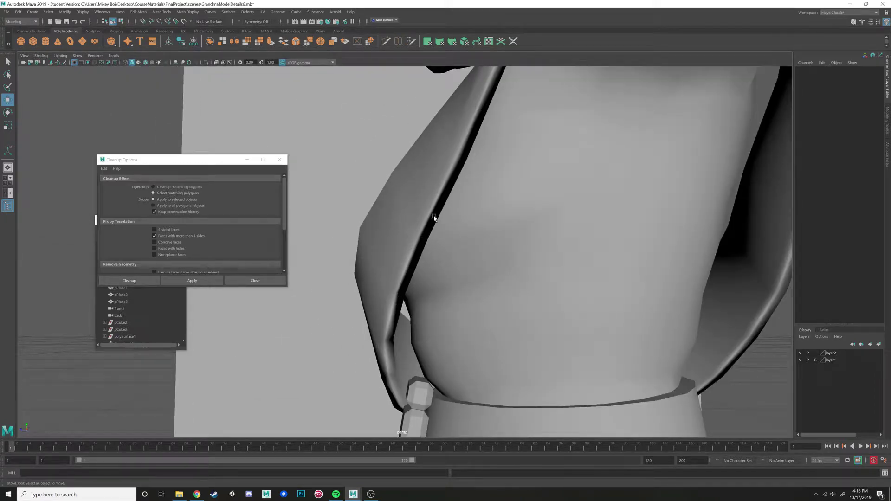
# Step: Try to insert supporting edge loops along the strap's rim using Multi-Cut with Edge Flow enabled
pyautogui.click(409, 262)
pyautogui.rightClick(427, 208)
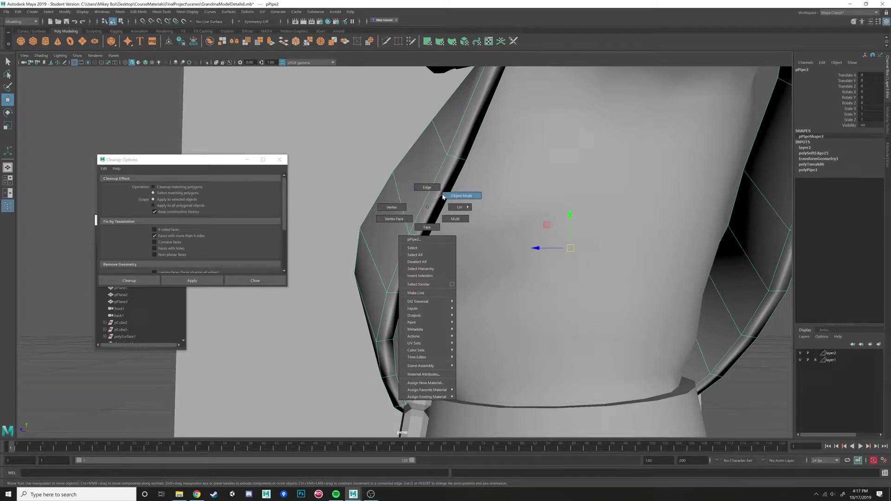
pyautogui.moveTo(443, 197); pyautogui.dragTo(446, 196, button='right')
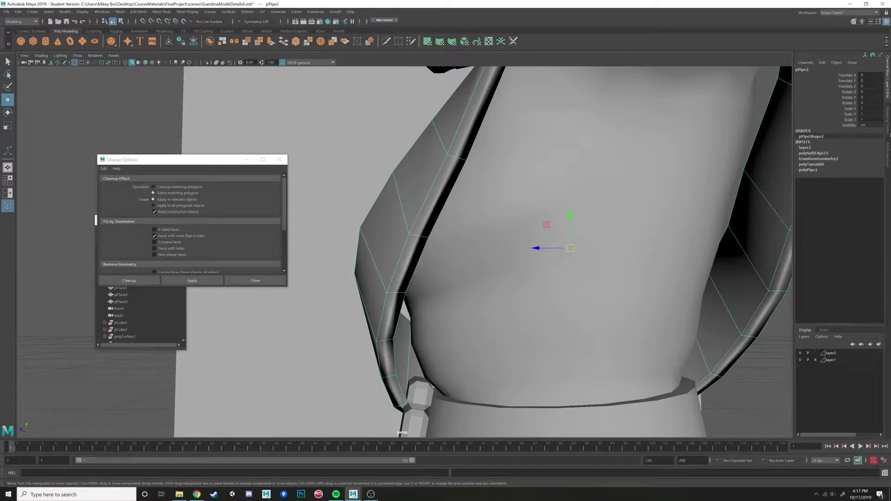
pyautogui.click(887, 122)
pyautogui.click(814, 260)
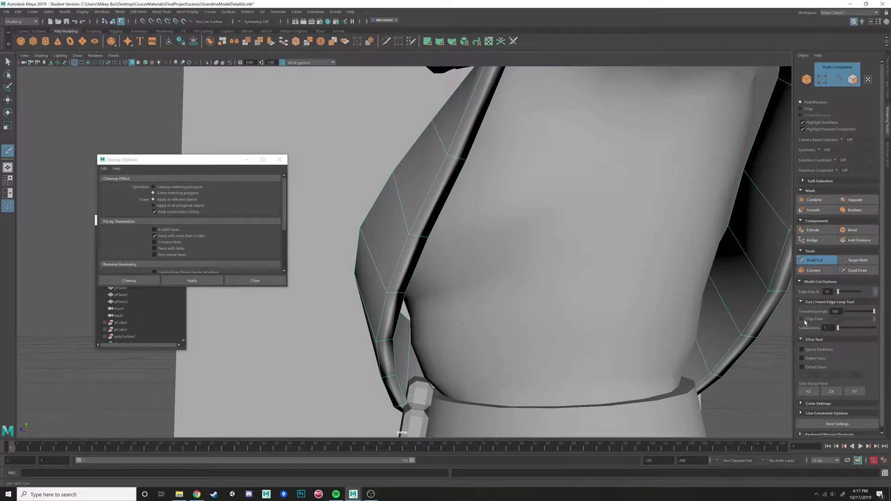
pyautogui.keyDown('ctrl'); pyautogui.click(420, 237); pyautogui.keyUp('ctrl')
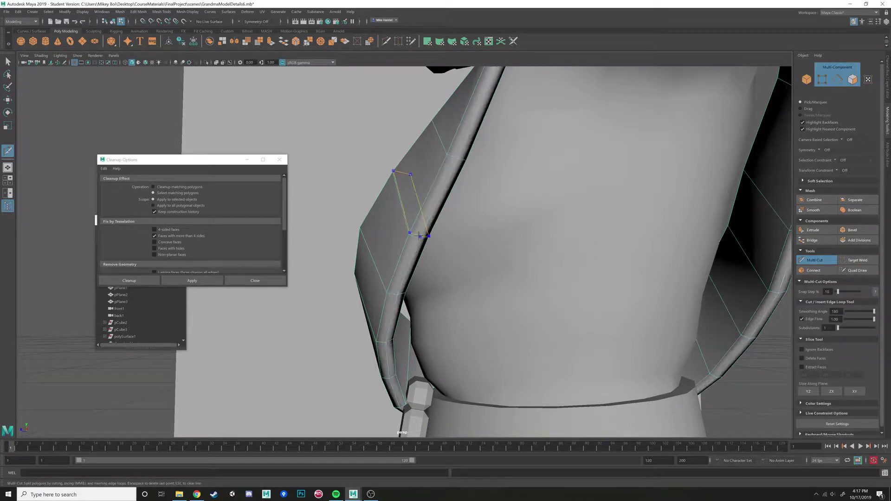
pyautogui.keyDown('alt'); pyautogui.moveTo(501, 261); pyautogui.dragTo(459, 224, button='right'); pyautogui.keyUp('alt')
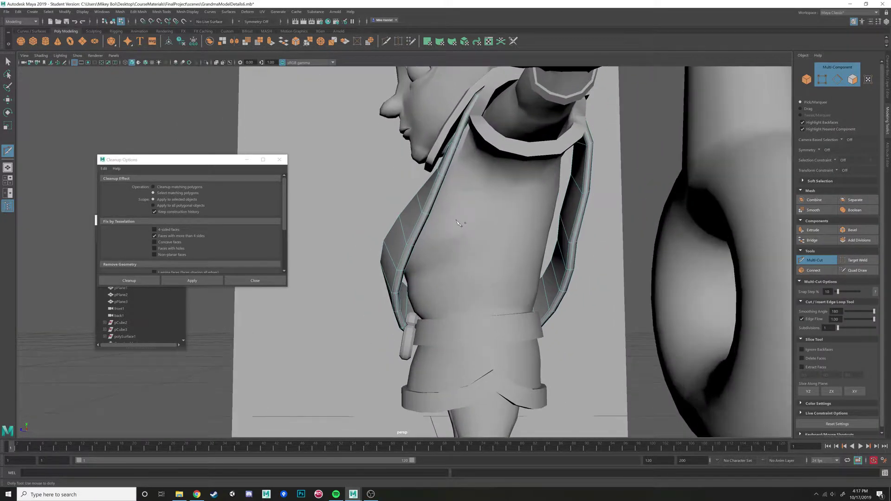
pyautogui.keyDown('alt'); pyautogui.moveTo(459, 223); pyautogui.dragTo(519, 251); pyautogui.keyUp('alt')
pyautogui.scroll(4, 450, 268)
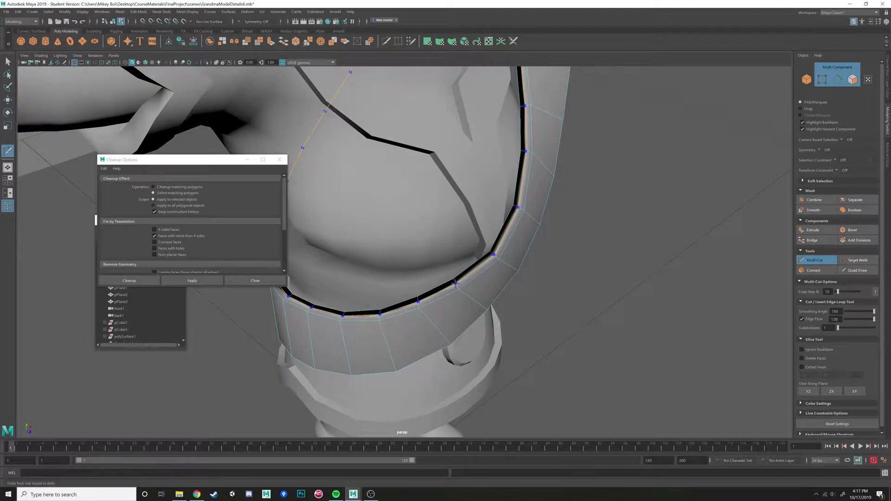
pyautogui.keyDown('alt'); pyautogui.moveTo(517, 284); pyautogui.dragTo(521, 261); pyautogui.keyUp('alt')
pyautogui.press('w')
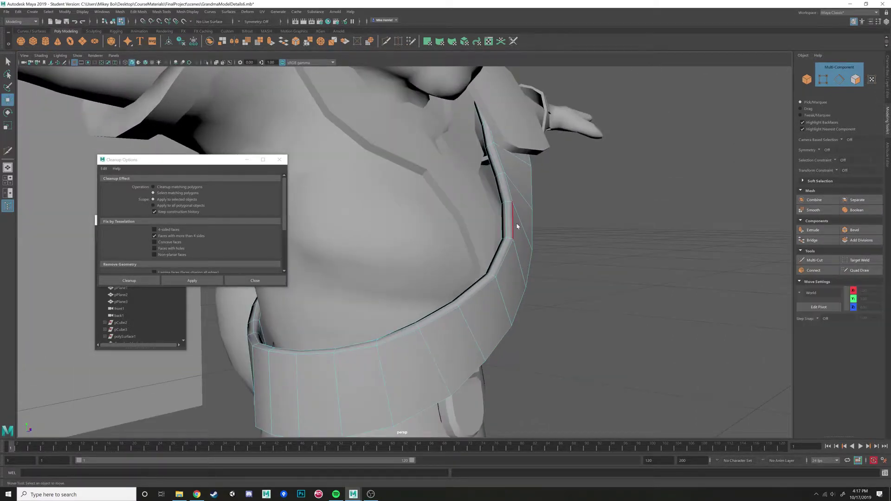
# Step: Check the strap in object mode, and undo the inserted edge loops
pyautogui.moveTo(518, 225); pyautogui.dragTo(540, 208, button='right')
pyautogui.click(591, 244)
pyautogui.scroll(-5, 557, 261)
pyautogui.keyDown('alt'); pyautogui.moveTo(548, 267); pyautogui.dragTo(477, 268); pyautogui.keyUp('alt')
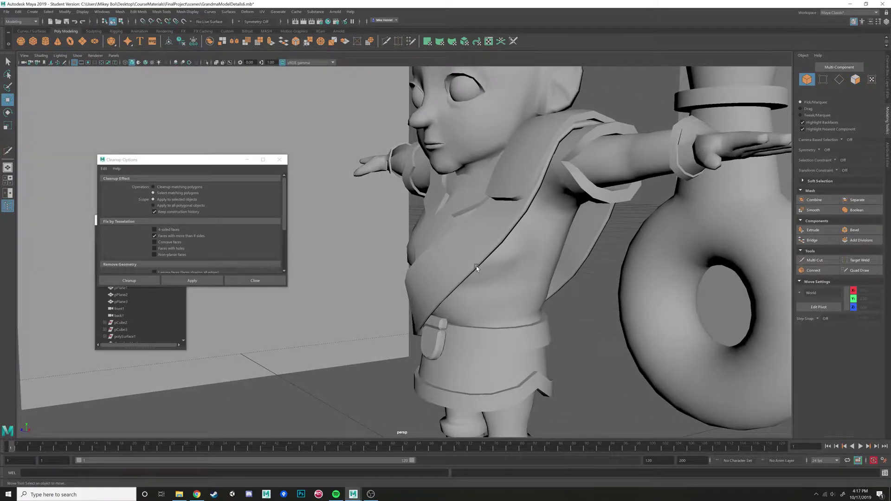
pyautogui.click(482, 264)
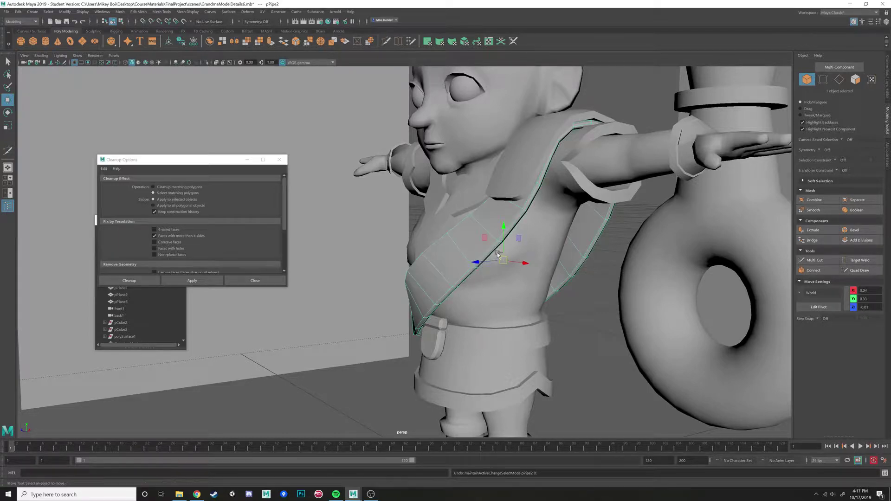
# Step: Select the edge loop along the strap's rim and harden it
pyautogui.moveTo(497, 243); pyautogui.dragTo(533, 250, button='right')
pyautogui.keyDown('alt'); pyautogui.moveTo(532, 249); pyautogui.dragTo(516, 238); pyautogui.keyUp('alt')
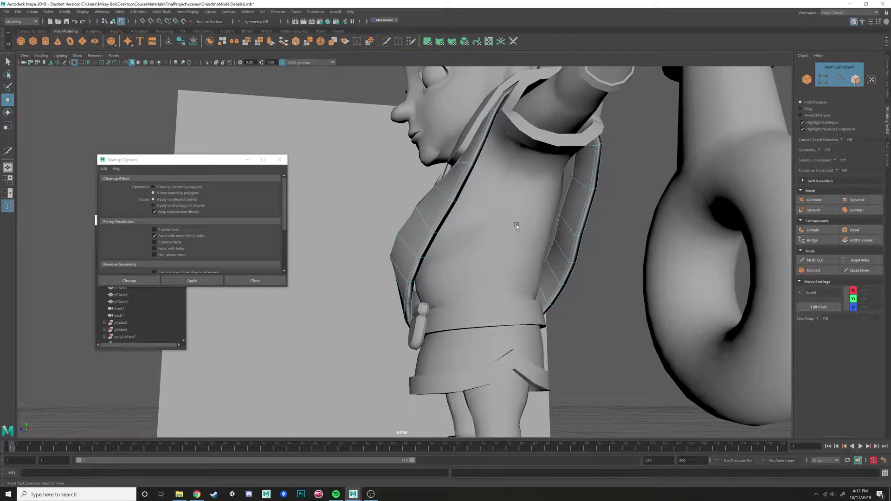
pyautogui.moveTo(441, 207); pyautogui.dragTo(455, 194, button='right')
pyautogui.doubleClick(462, 191)
pyautogui.keyDown('alt'); pyautogui.moveTo(462, 191); pyautogui.dragTo(446, 233); pyautogui.keyUp('alt')
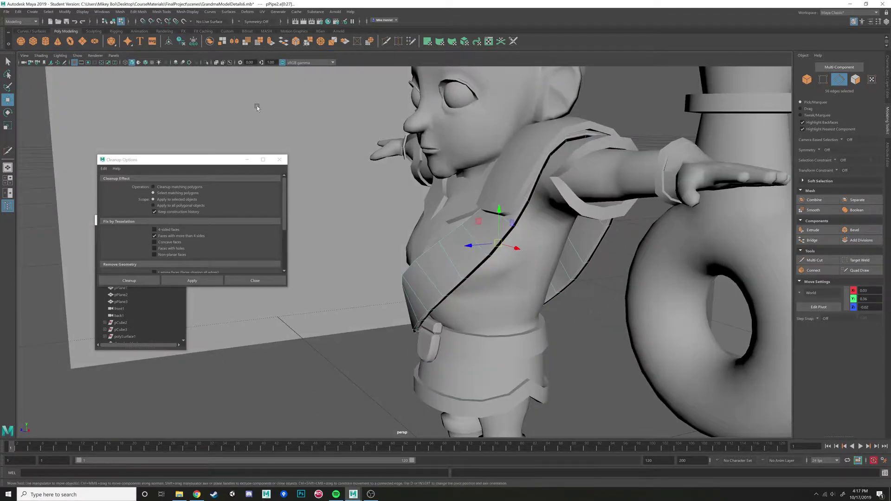
pyautogui.click(187, 12)
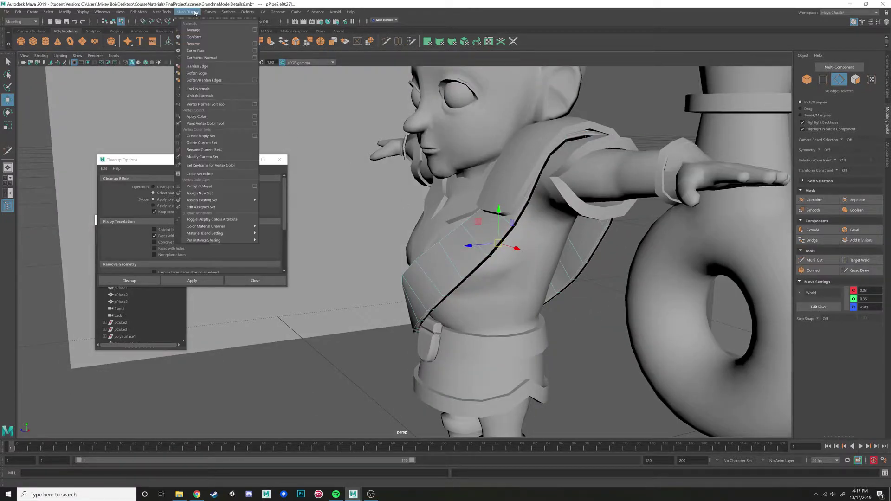
pyautogui.click(211, 67)
# Step: Switch the strap's selected rim loop between softened and hardened to compare the shading, finishing with Harden Edge
pyautogui.moveTo(452, 196)
pyautogui.keyDown('alt'); pyautogui.mouseDown()
pyautogui.moveTo(430, 185)
pyautogui.moveTo(445, 190)
pyautogui.mouseUp(); pyautogui.keyUp('alt')
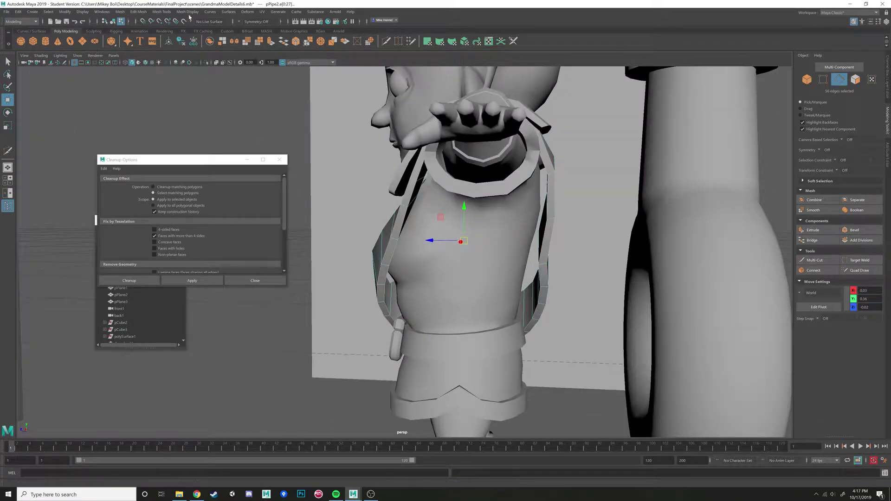
pyautogui.click(188, 11)
pyautogui.click(206, 66)
pyautogui.click(186, 12)
pyautogui.click(199, 73)
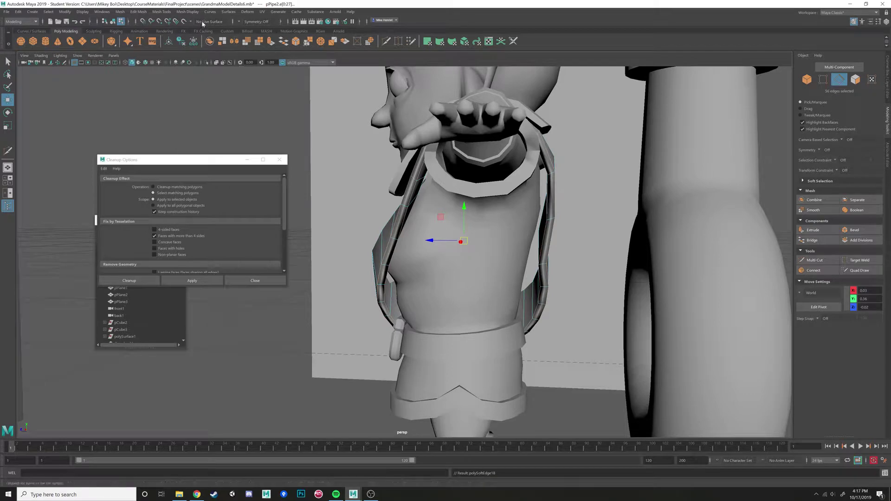
pyautogui.click(188, 11)
pyautogui.click(203, 67)
pyautogui.keyDown('alt'); pyautogui.moveTo(419, 124); pyautogui.dragTo(471, 136); pyautogui.keyUp('alt')
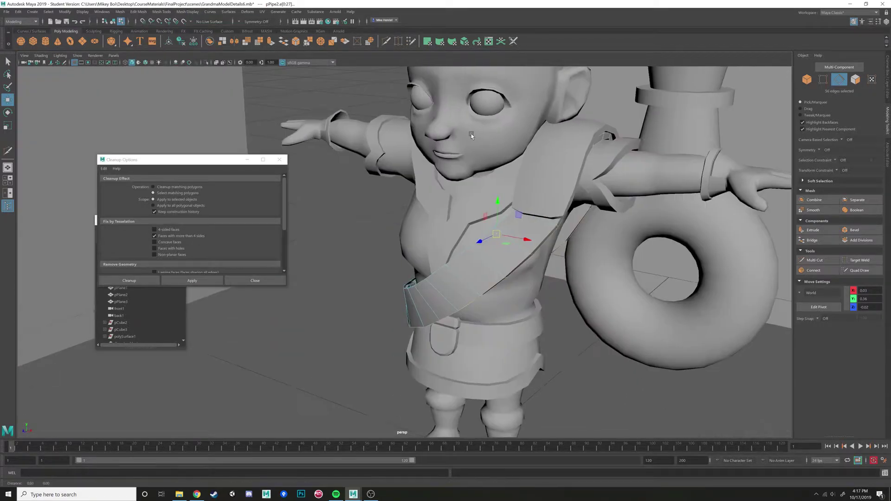
pyautogui.keyDown('alt'); pyautogui.moveTo(472, 136); pyautogui.dragTo(466, 133, button='right'); pyautogui.keyUp('alt')
pyautogui.keyDown('alt'); pyautogui.moveTo(466, 133); pyautogui.dragTo(506, 145); pyautogui.keyUp('alt')
pyautogui.keyDown('alt'); pyautogui.moveTo(418, 151); pyautogui.dragTo(440, 164, button='right'); pyautogui.keyUp('alt')
pyautogui.keyDown('alt'); pyautogui.moveTo(439, 164); pyautogui.dragTo(455, 179); pyautogui.keyUp('alt')
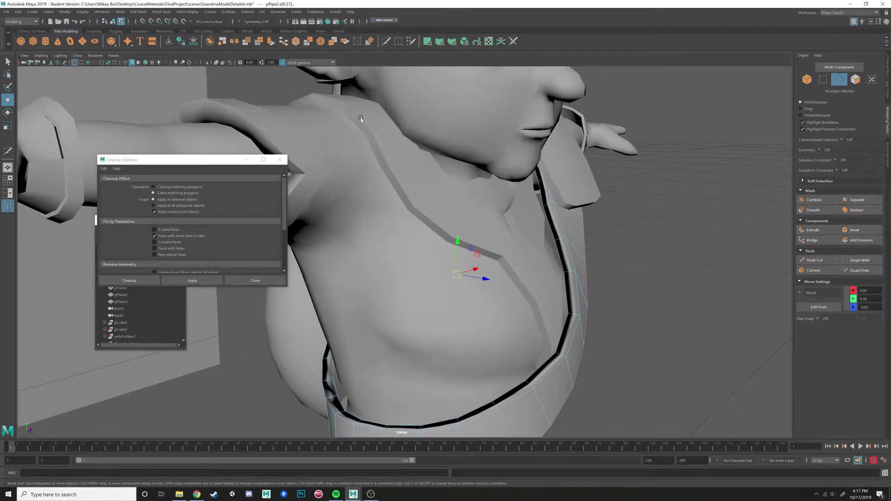
# Step: Harden the edge loop around the shirt sleeve's opening, and return to object mode with nothing selected
pyautogui.click(371, 123)
pyautogui.click(436, 178)
pyautogui.keyDown('alt'); pyautogui.moveTo(455, 179); pyautogui.dragTo(466, 188, button='right'); pyautogui.keyUp('alt')
pyautogui.keyDown('alt'); pyautogui.moveTo(454, 190); pyautogui.dragTo(392, 176); pyautogui.keyUp('alt')
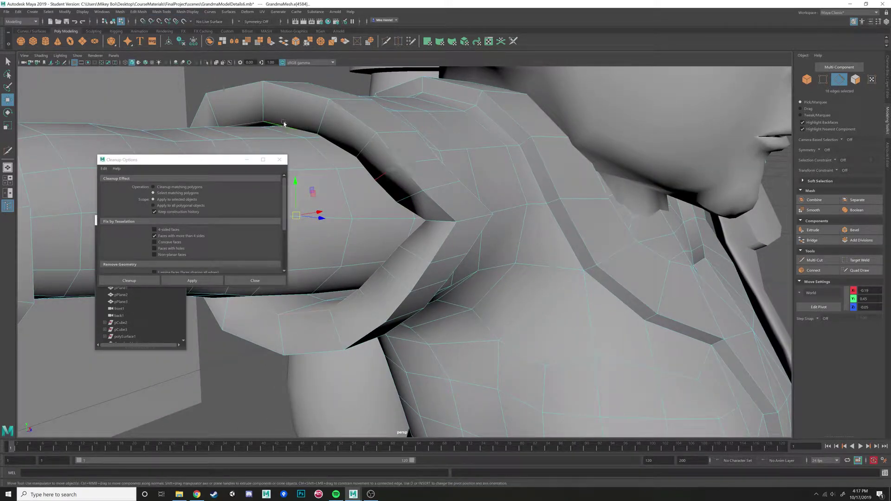
pyautogui.click(188, 11)
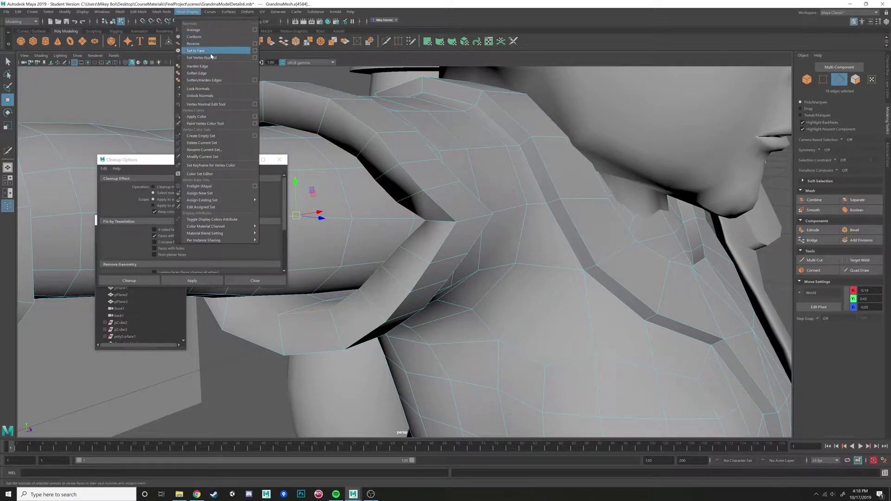
pyautogui.click(207, 73)
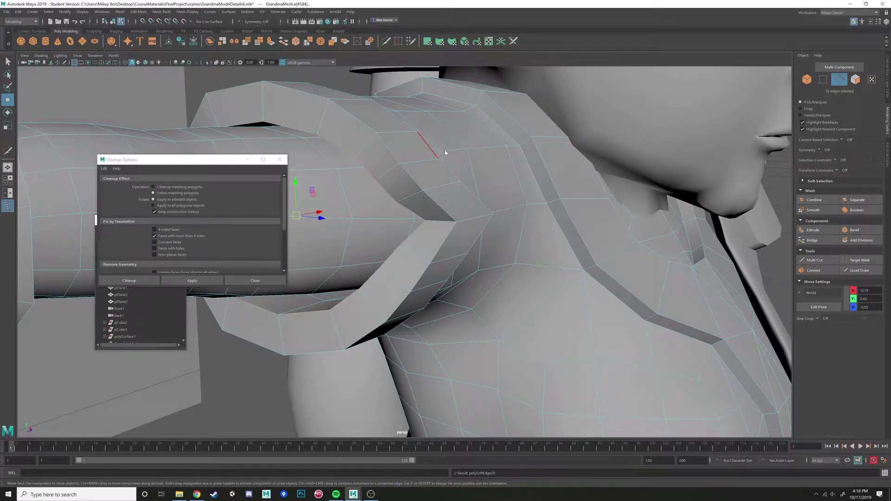
pyautogui.rightClick(405, 158)
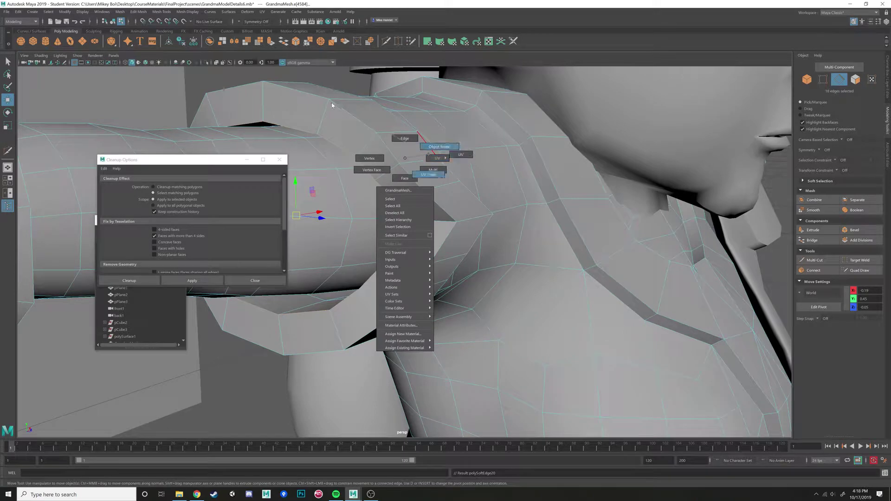
pyautogui.scroll(-5, 338, 106)
pyautogui.rightClick(389, 189)
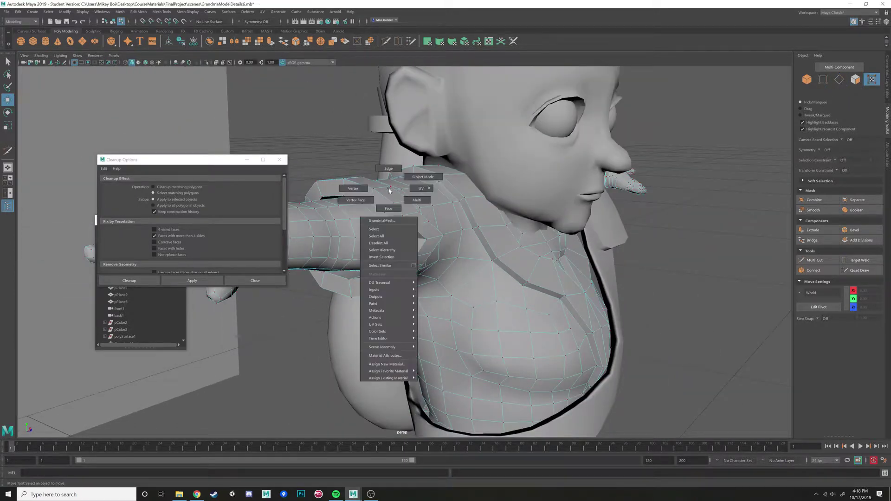
pyautogui.moveTo(389, 188); pyautogui.dragTo(423, 177, button='right')
pyautogui.click(335, 134)
# Step: Select both edge loops bordering the strap's other rim, harden them, and return to object mode
pyautogui.keyDown('alt'); pyautogui.moveTo(371, 175); pyautogui.dragTo(460, 293); pyautogui.keyUp('alt')
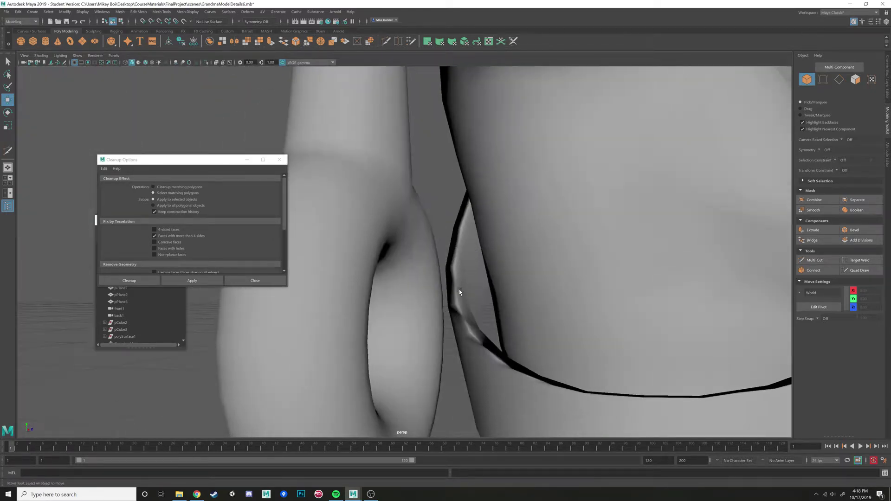
pyautogui.moveTo(460, 292); pyautogui.dragTo(468, 296, button='right')
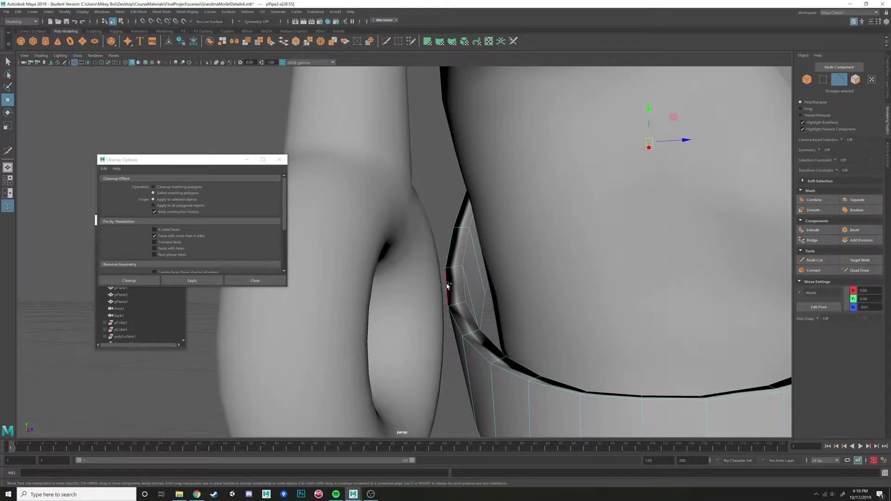
pyautogui.keyDown('shift'); pyautogui.doubleClick(447, 286); pyautogui.keyUp('shift')
pyautogui.click(168, 14)
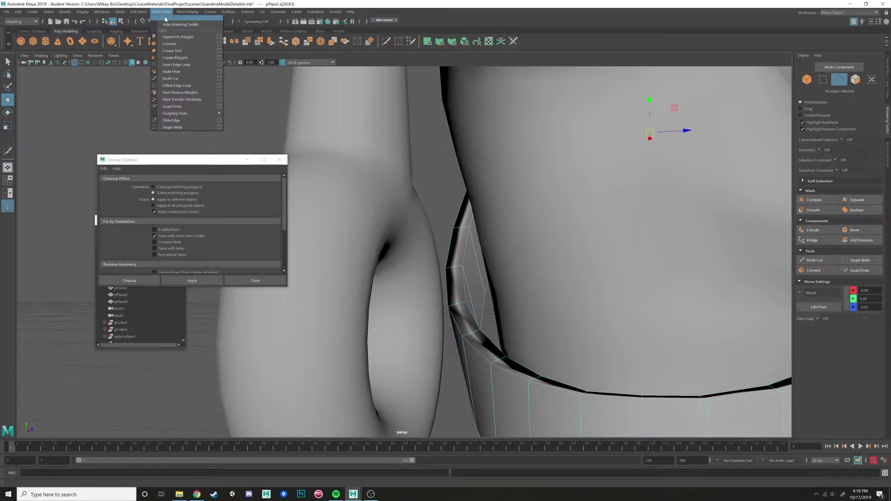
pyautogui.moveTo(188, 12)
pyautogui.click(203, 67)
pyautogui.scroll(-8, 432, 211)
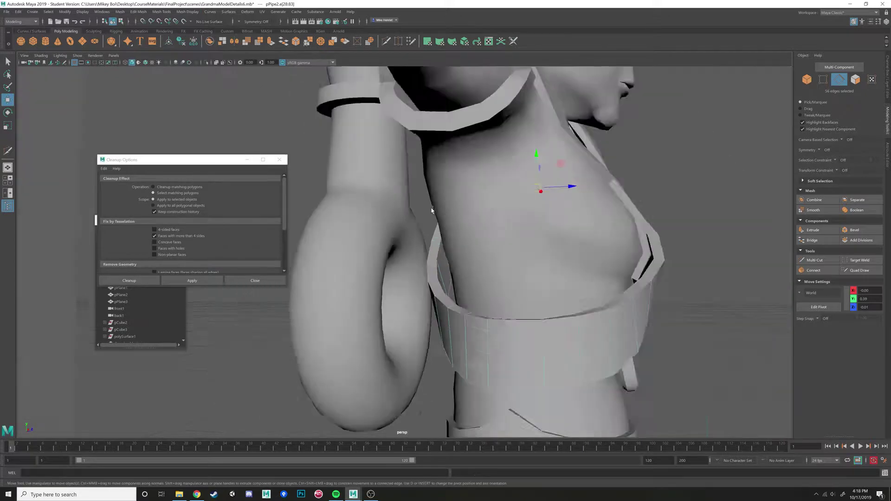
pyautogui.click(582, 230)
pyautogui.keyDown('alt'); pyautogui.moveTo(583, 231); pyautogui.dragTo(507, 245); pyautogui.keyUp('alt')
pyautogui.moveTo(506, 245); pyautogui.dragTo(541, 234, button='right')
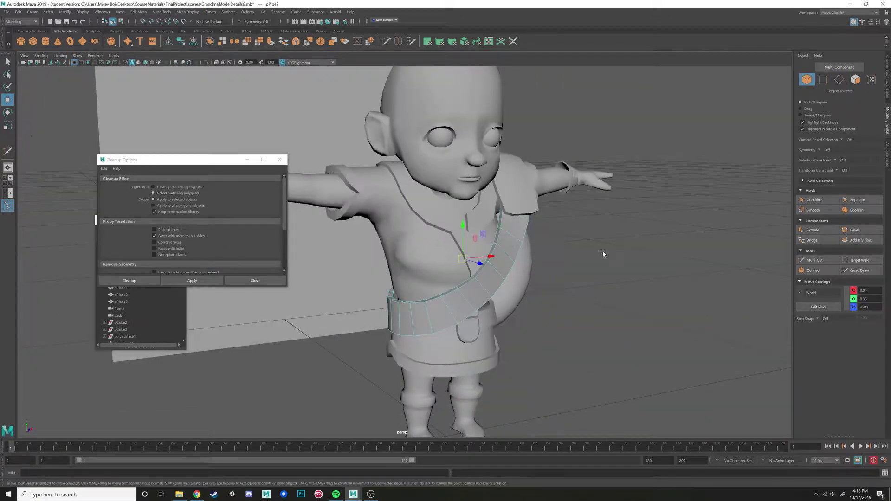
pyautogui.click(605, 254)
# Step: Select the character's head mesh and close the Cleanup Options window
pyautogui.keyDown('alt'); pyautogui.moveTo(605, 254); pyautogui.dragTo(560, 243); pyautogui.keyUp('alt')
pyautogui.keyDown('alt'); pyautogui.moveTo(515, 204); pyautogui.dragTo(602, 251, button='middle'); pyautogui.keyUp('alt')
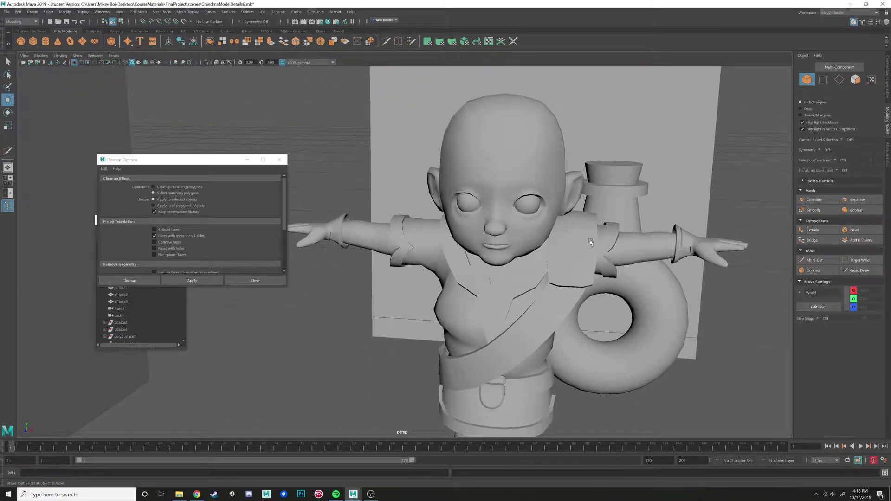
pyautogui.click(509, 167)
pyautogui.keyDown('alt'); pyautogui.moveTo(635, 217); pyautogui.dragTo(518, 190); pyautogui.keyUp('alt')
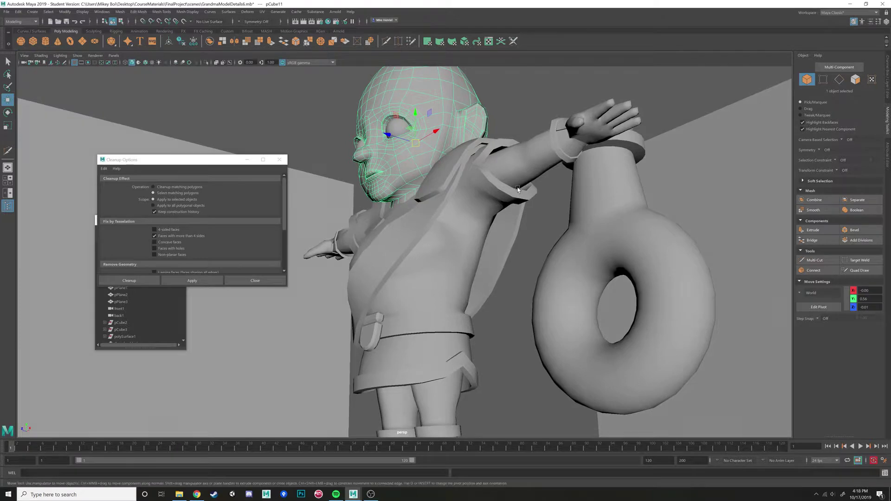
pyautogui.click(279, 160)
# Step: Inspect the topology of the head mesh from the front, the side and above
pyautogui.keyDown('alt'); pyautogui.moveTo(442, 160); pyautogui.dragTo(455, 173); pyautogui.keyUp('alt')
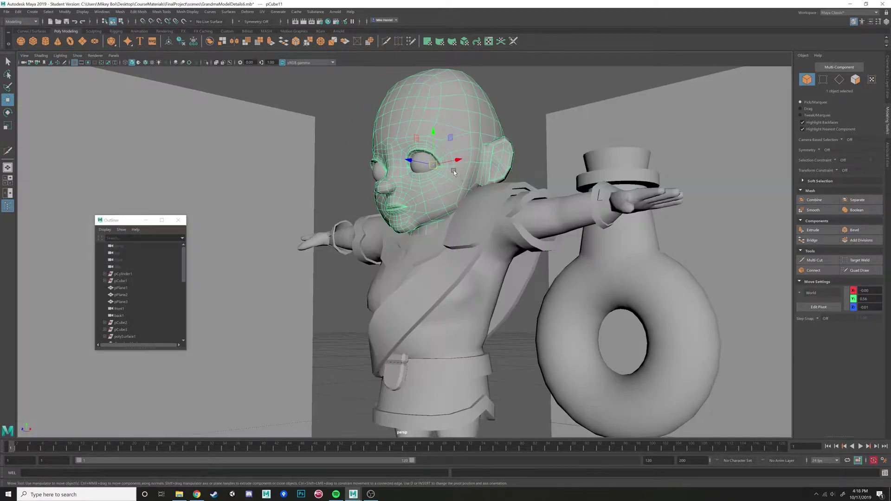
pyautogui.keyDown('alt'); pyautogui.moveTo(487, 197); pyautogui.dragTo(488, 228, button='middle'); pyautogui.keyUp('alt')
pyautogui.keyDown('alt'); pyautogui.moveTo(489, 227); pyautogui.dragTo(508, 182); pyautogui.keyUp('alt')
pyautogui.keyDown('alt'); pyautogui.moveTo(508, 182); pyautogui.dragTo(466, 178, button='middle'); pyautogui.keyUp('alt')
pyautogui.scroll(2, 467, 178)
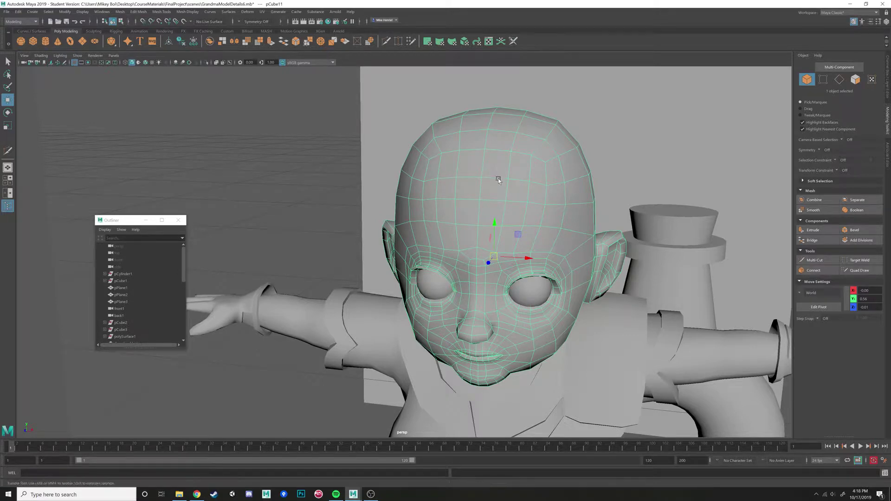
pyautogui.keyDown('alt'); pyautogui.moveTo(467, 177); pyautogui.dragTo(579, 141); pyautogui.keyUp('alt')
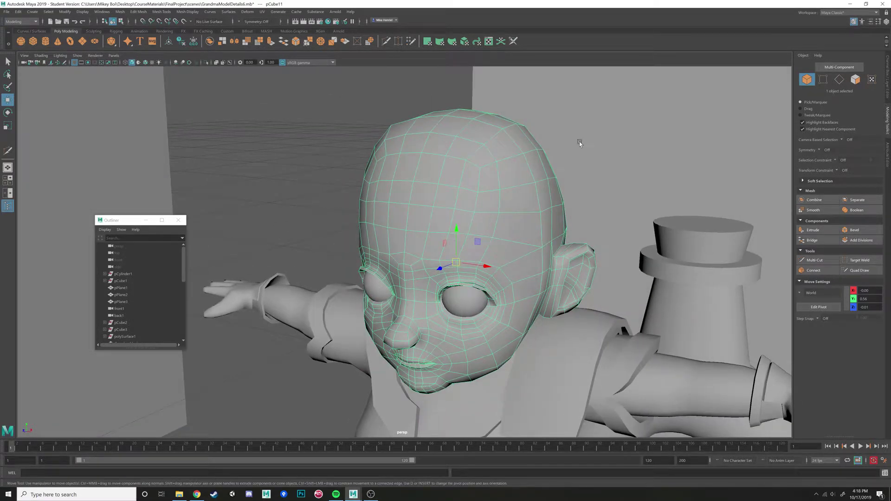
pyautogui.keyDown('alt'); pyautogui.moveTo(520, 143); pyautogui.dragTo(514, 149); pyautogui.keyUp('alt')
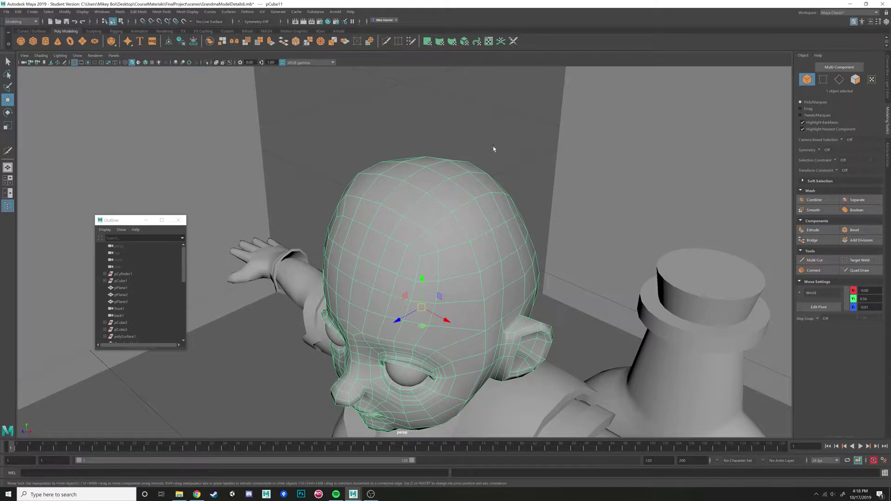
# Step: Reopen the Cleanup options, reset them, and set the operation to select matching polygons with faces of more than 4 sides
pyautogui.click(188, 12)
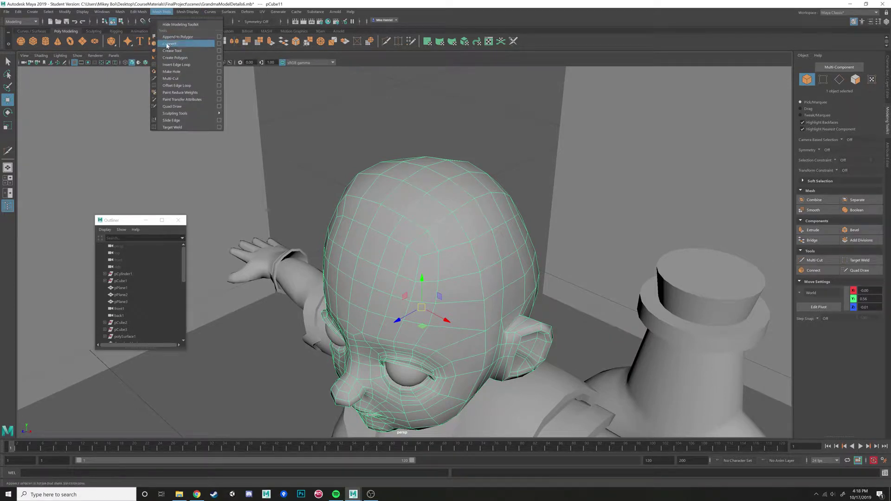
pyautogui.moveTo(140, 14)
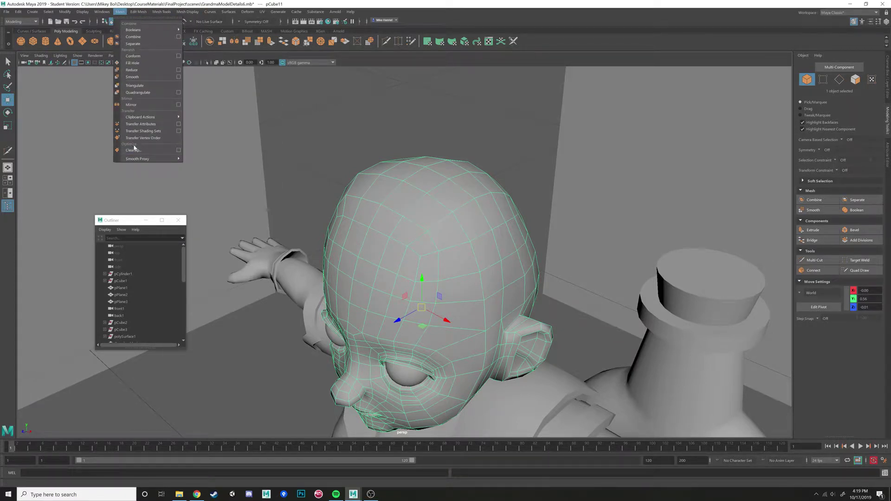
pyautogui.click(179, 151)
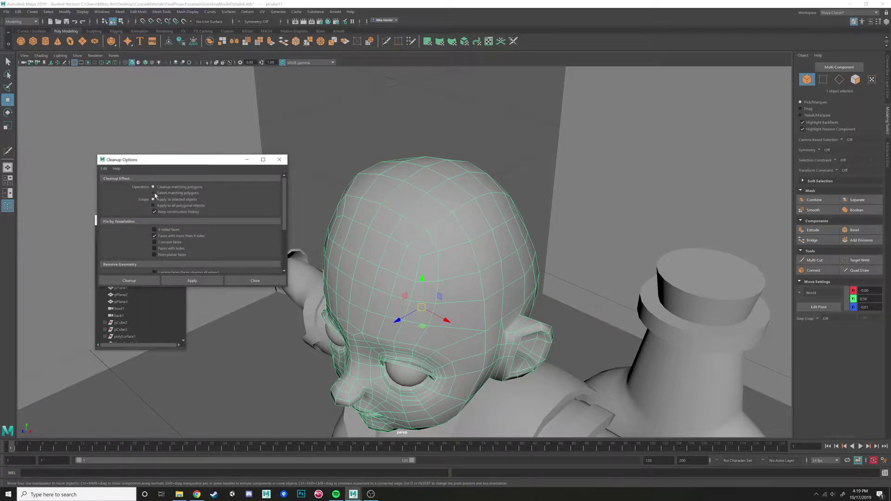
pyautogui.click(103, 169)
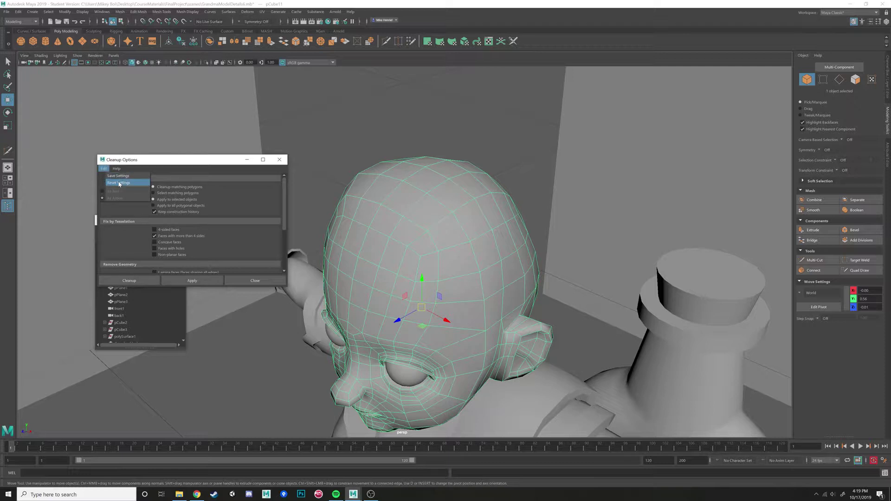
pyautogui.click(119, 183)
pyautogui.click(106, 172)
pyautogui.click(117, 185)
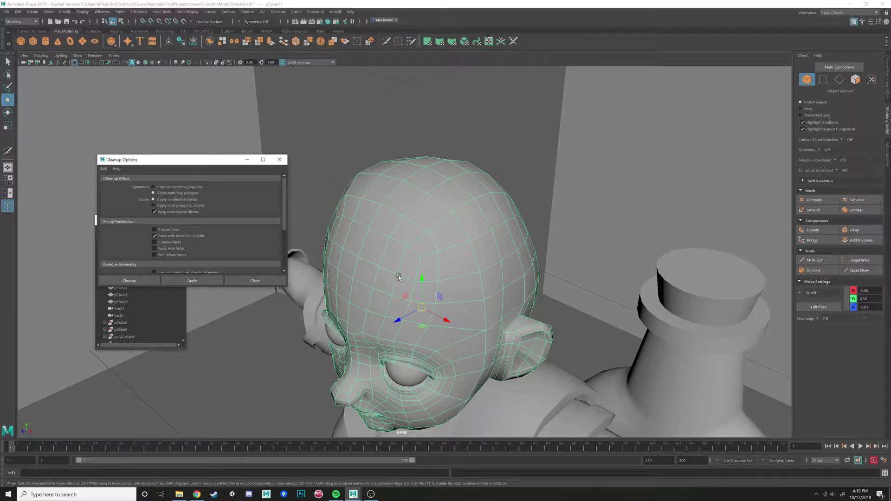
# Step: Apply the Cleanup check to the selected head mesh to look for faces with more than 4 sides
pyautogui.keyDown('alt'); pyautogui.moveTo(401, 277); pyautogui.dragTo(399, 212, button='middle'); pyautogui.keyUp('alt')
pyautogui.keyDown('alt'); pyautogui.moveTo(399, 212); pyautogui.dragTo(381, 241); pyautogui.keyUp('alt')
pyautogui.scroll(5, 379, 250)
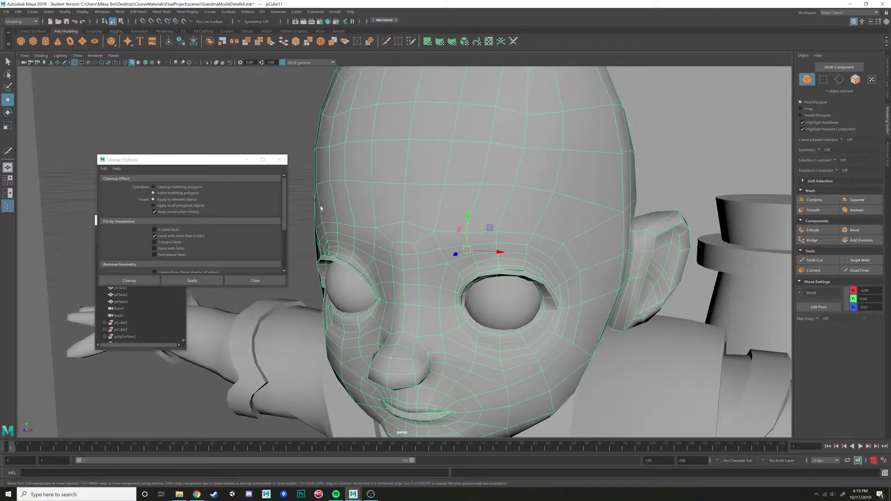
pyautogui.click(192, 281)
# Step: Check the model in wireframe display, reselect the head mesh, and return to shaded display
pyautogui.press('4')
pyautogui.scroll(-5, 454, 215)
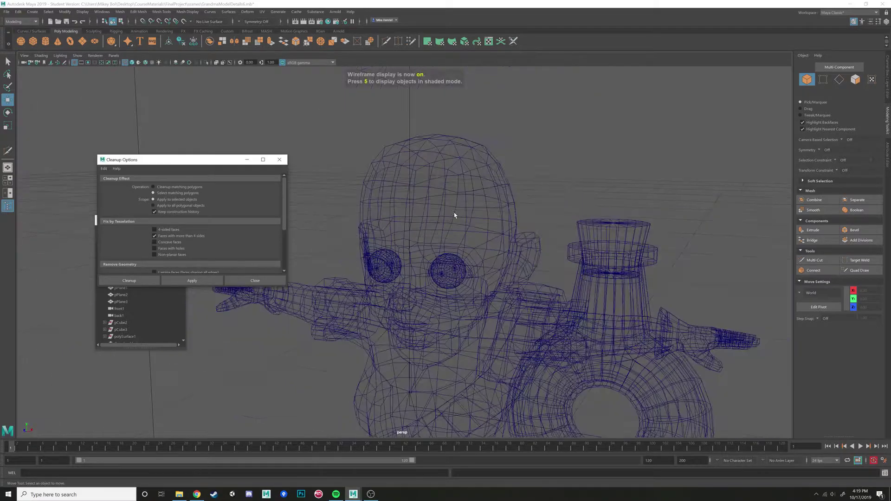
pyautogui.scroll(-4, 454, 215)
pyautogui.click(399, 200)
pyautogui.scroll(4, 399, 203)
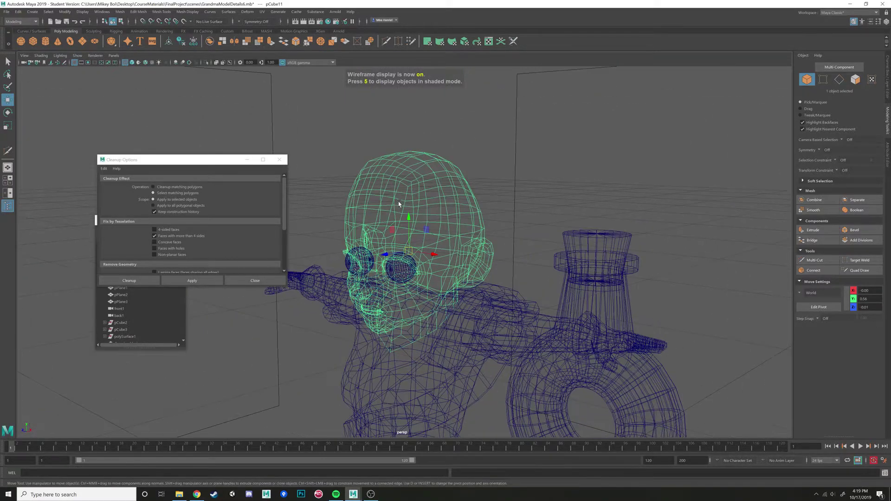
pyautogui.scroll(3, 399, 204)
pyautogui.keyDown('alt'); pyautogui.moveTo(399, 204); pyautogui.dragTo(410, 205); pyautogui.keyUp('alt')
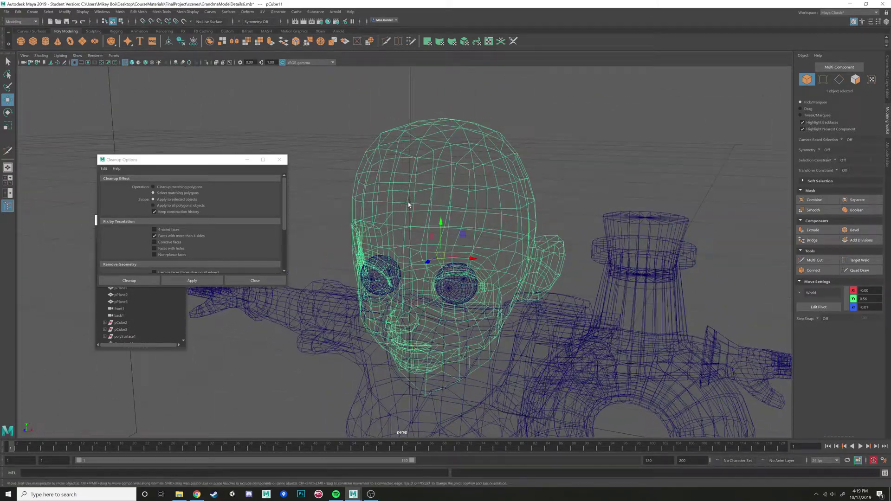
pyautogui.press('5')
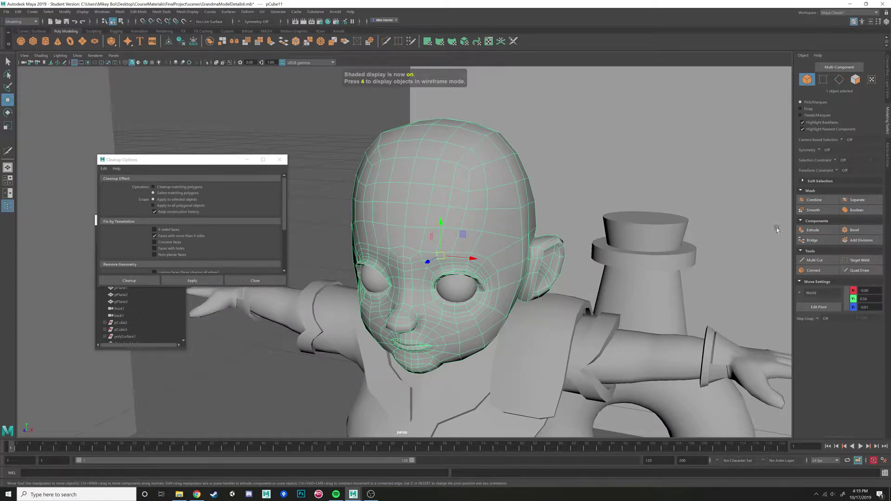
# Step: Add an extra vertex on a forehead edge with Multi-Cut, and shift that vertex sideways along the X axis in vertex mode
pyautogui.click(815, 260)
pyautogui.click(427, 217)
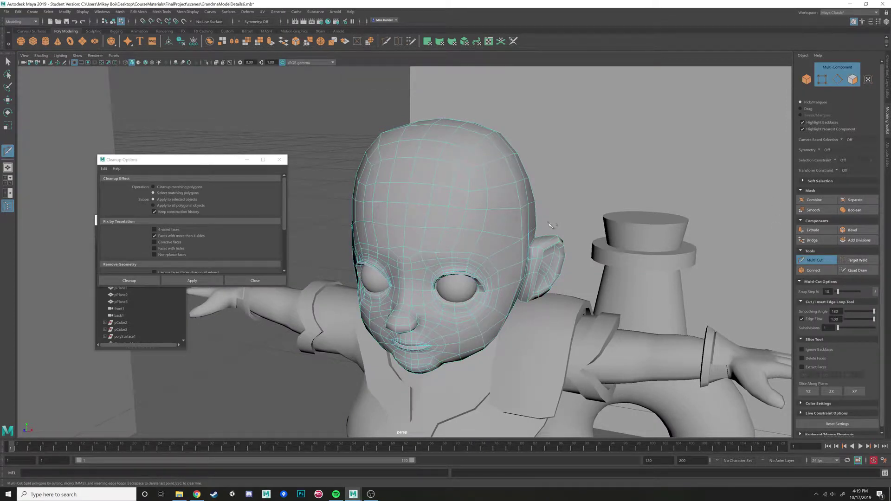
pyautogui.scroll(3, 497, 195)
pyautogui.scroll(-3, 483, 205)
pyautogui.keyDown('alt'); pyautogui.moveTo(483, 205); pyautogui.dragTo(478, 209); pyautogui.keyUp('alt')
pyautogui.press('w')
pyautogui.rightClick(422, 252)
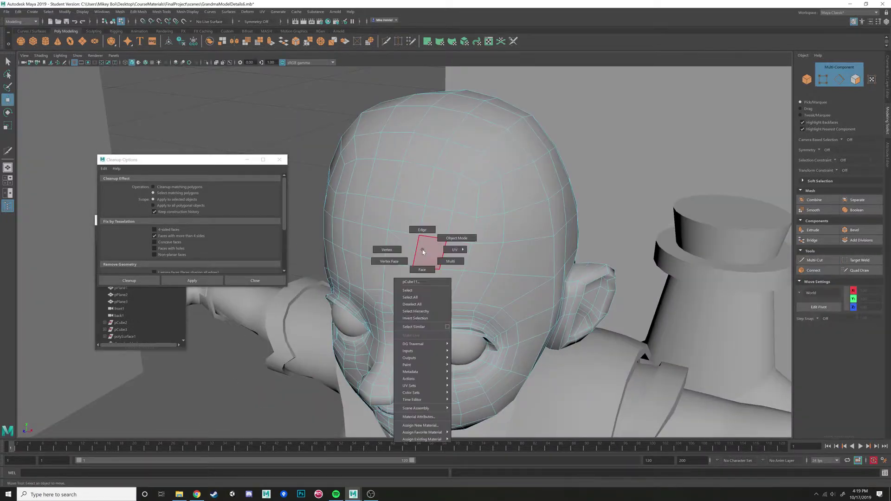
pyautogui.click(388, 249)
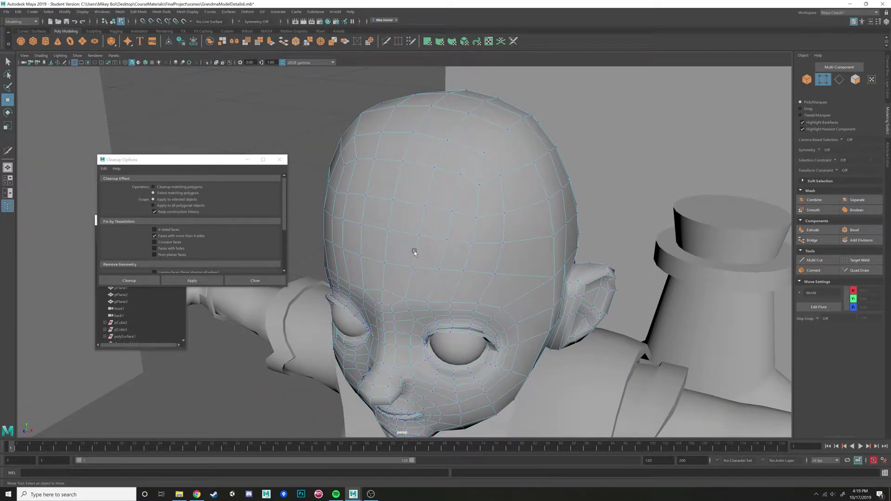
pyautogui.click(416, 253)
# Step: Select the forehead face beside the shifted vertex in face mode
pyautogui.rightClick(428, 253)
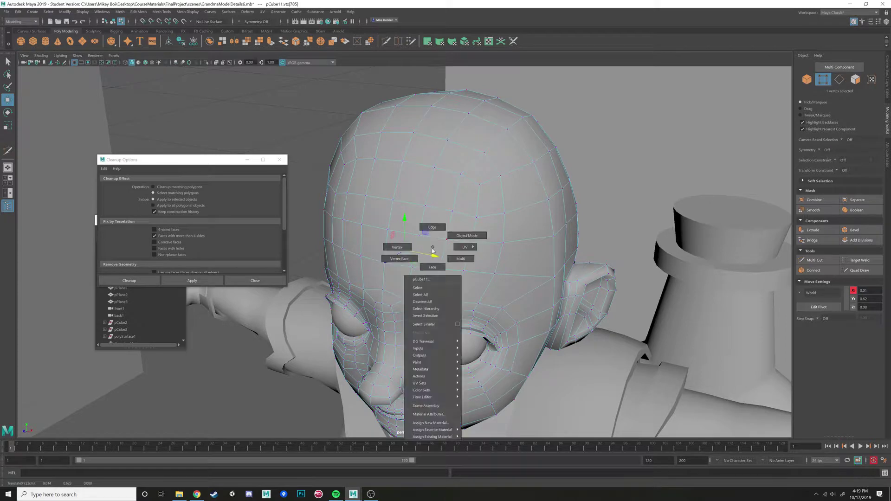
pyautogui.click(426, 272)
pyautogui.click(430, 253)
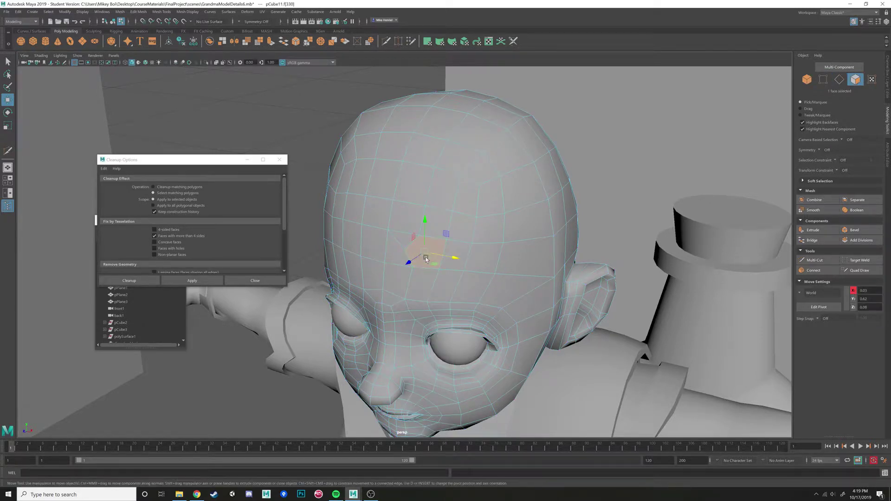
pyautogui.keyDown('alt'); pyautogui.moveTo(426, 258); pyautogui.dragTo(428, 253); pyautogui.keyUp('alt')
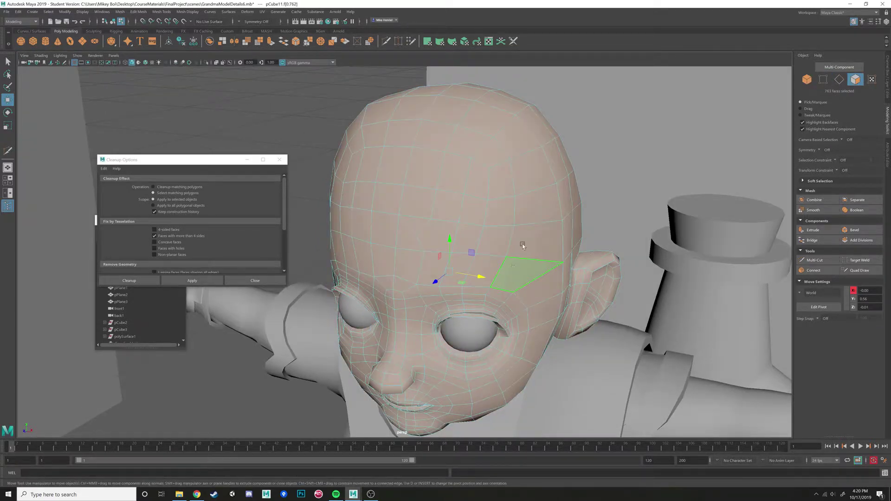
# Step: Return the head to object mode and run the Cleanup check on it again
pyautogui.press('F8')
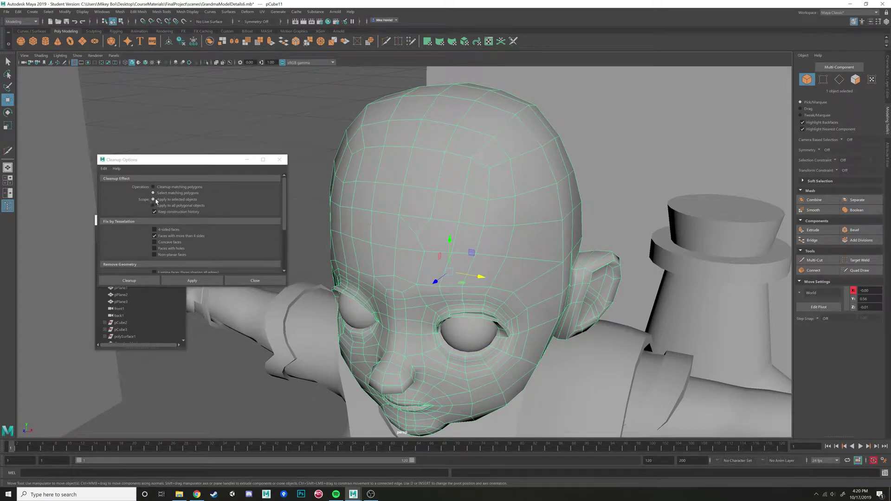
pyautogui.click(192, 281)
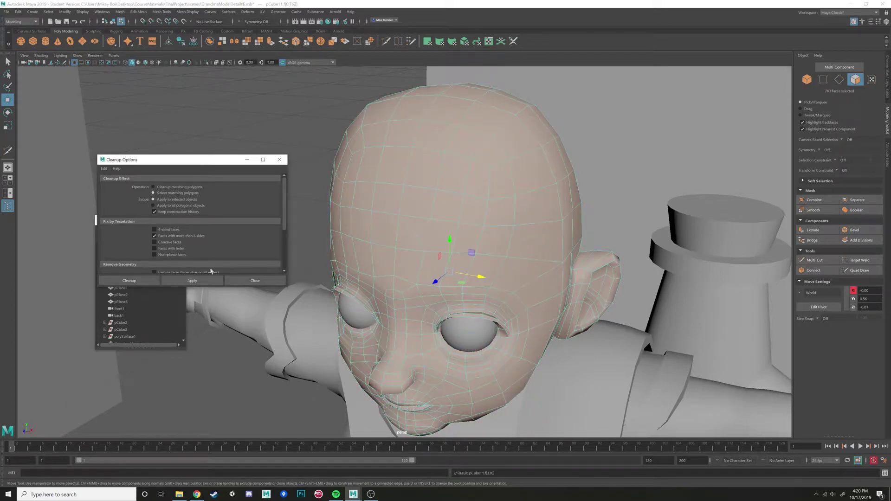
pyautogui.keyDown('alt'); pyautogui.moveTo(344, 260); pyautogui.dragTo(356, 232); pyautogui.keyUp('alt')
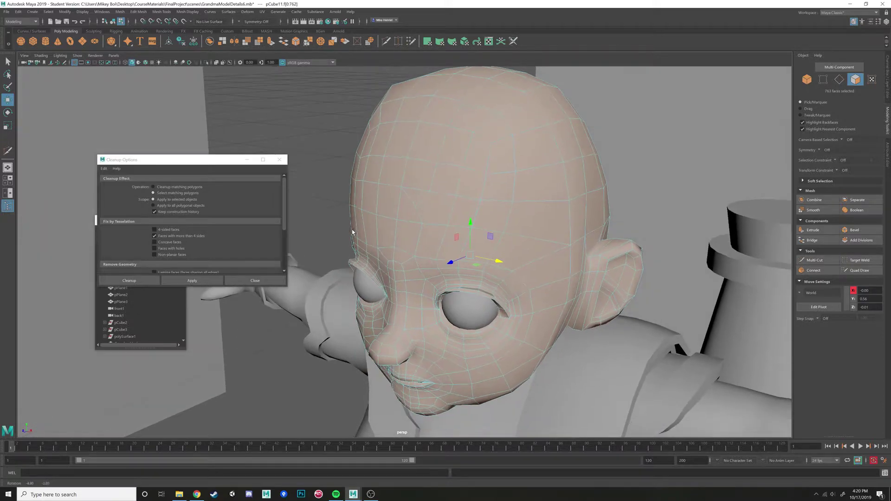
# Step: Set the Cleanup scope to all polygonal objects and apply it to select faces with more than 4 sides
pyautogui.click(168, 206)
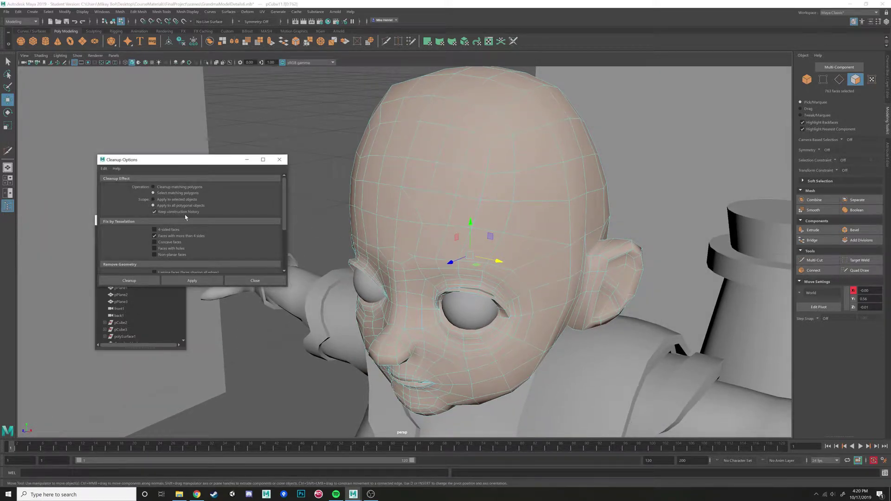
pyautogui.click(214, 280)
pyautogui.moveTo(459, 209)
pyautogui.mouseDown(button='right')
pyautogui.moveTo(469, 195)
pyautogui.moveTo(460, 208)
pyautogui.mouseUp(button='right')
pyautogui.click(191, 281)
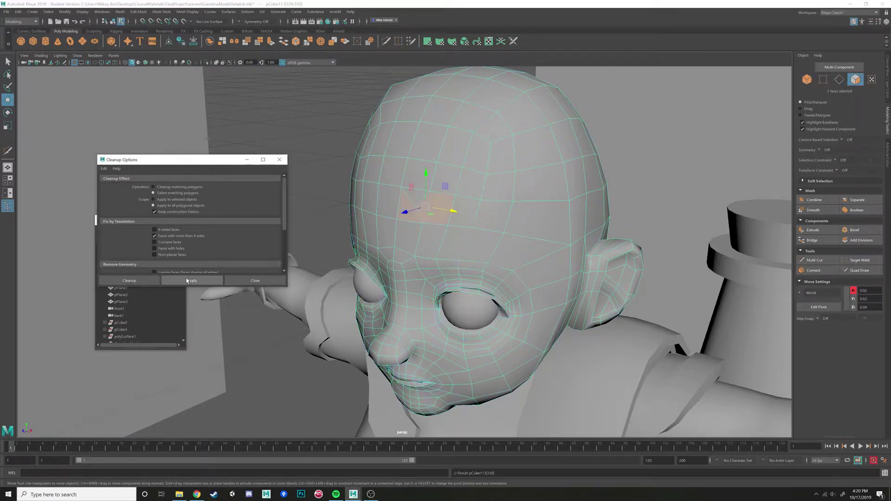
pyautogui.keyDown('alt'); pyautogui.moveTo(396, 248); pyautogui.dragTo(305, 252); pyautogui.keyUp('alt')
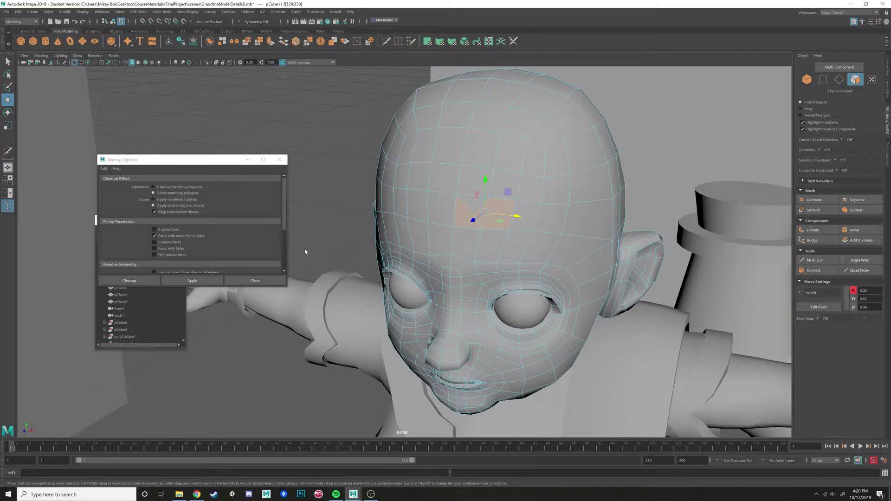
# Step: Reselect the head in object mode, set the Cleanup scope to selected objects, and apply it to select the matching forehead faces
pyautogui.click(175, 201)
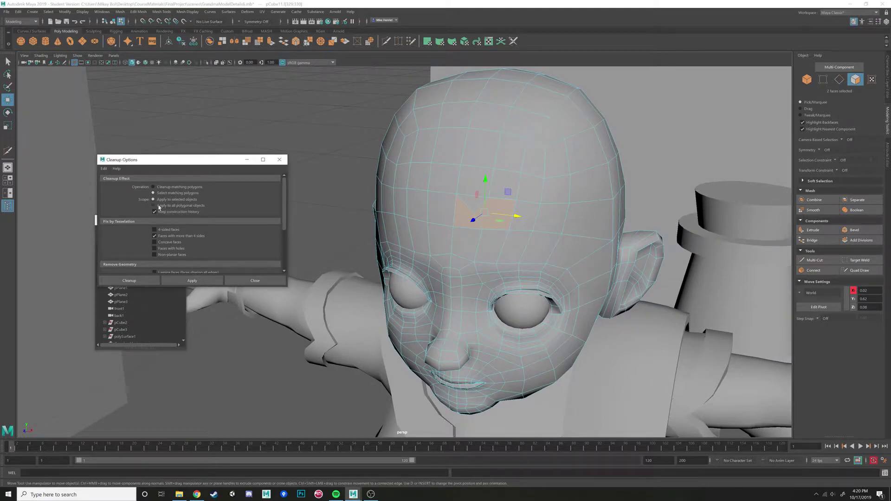
pyautogui.click(168, 206)
pyautogui.rightClick(507, 180)
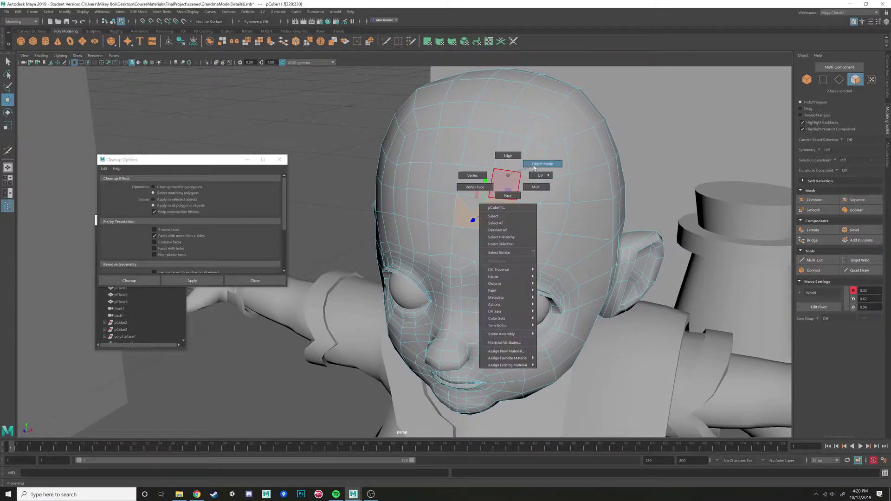
pyautogui.click(534, 166)
pyautogui.click(352, 137)
pyautogui.click(393, 212)
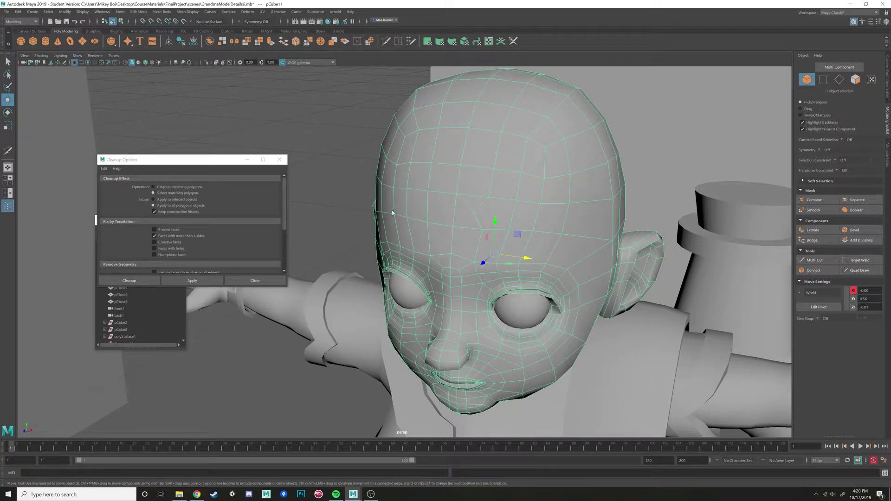
pyautogui.click(178, 200)
pyautogui.click(192, 281)
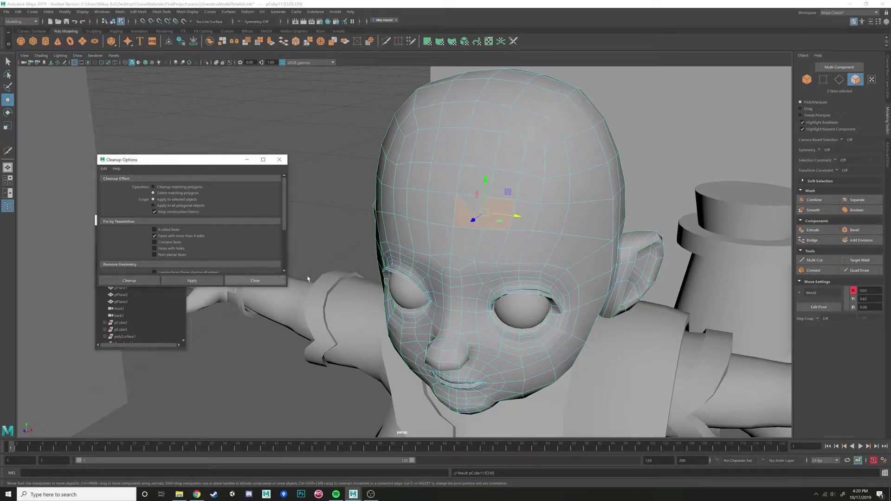
pyautogui.moveTo(441, 261)
pyautogui.keyDown('alt'); pyautogui.mouseDown()
pyautogui.moveTo(469, 256)
pyautogui.moveTo(432, 258)
pyautogui.mouseUp(); pyautogui.keyUp('alt')
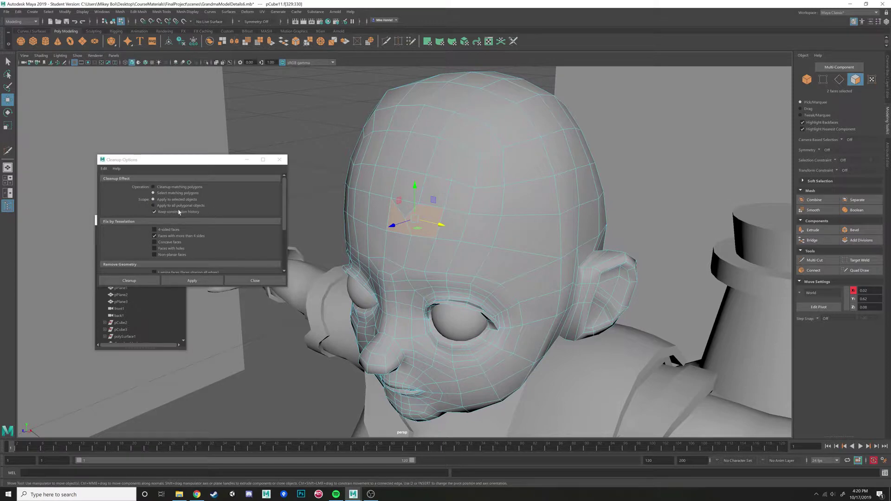
pyautogui.keyDown('alt'); pyautogui.moveTo(444, 238); pyautogui.dragTo(478, 207); pyautogui.keyUp('alt')
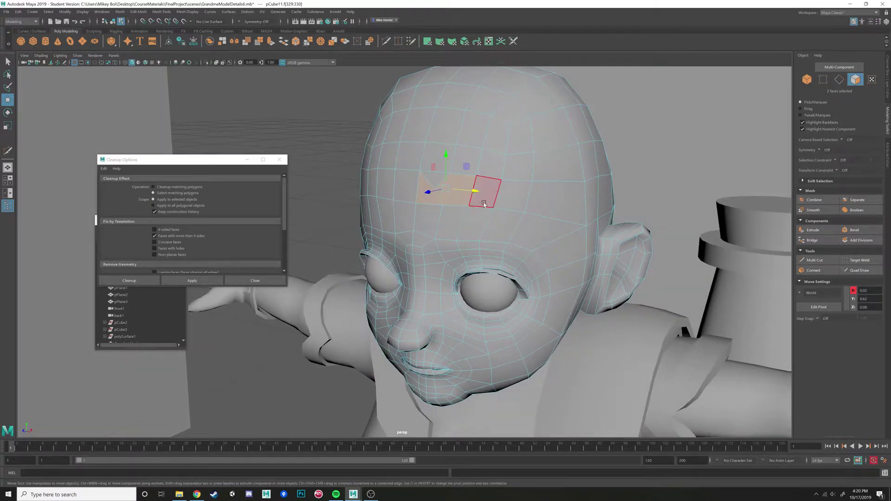
# Step: Switch the head to edge mode and select the short diagonal edge running into the stray forehead vertex
pyautogui.rightClick(455, 202)
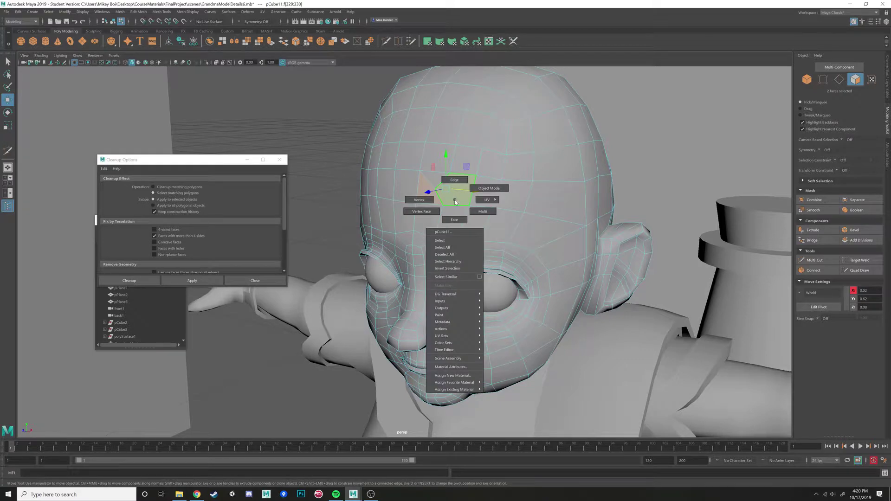
pyautogui.moveTo(455, 199); pyautogui.dragTo(455, 181, button='right')
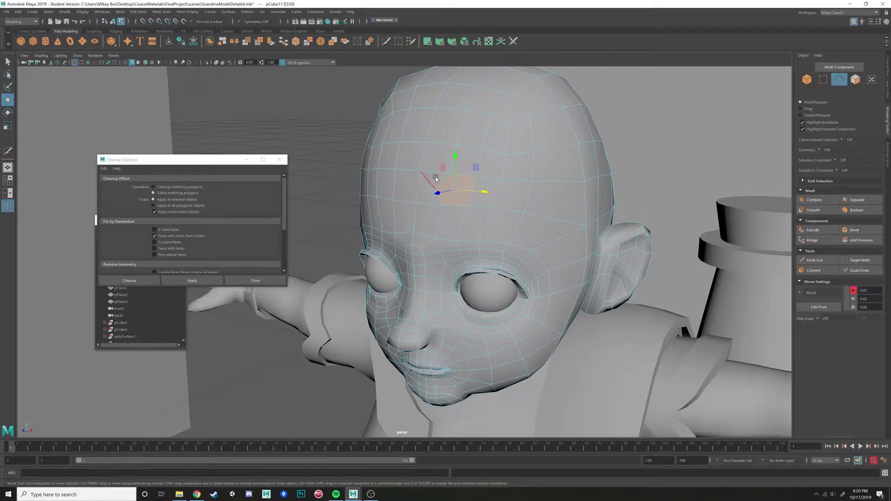
pyautogui.click(433, 180)
pyautogui.keyDown('alt'); pyautogui.moveTo(477, 182); pyautogui.dragTo(448, 241, button='middle'); pyautogui.keyUp('alt')
pyautogui.scroll(5, 447, 239)
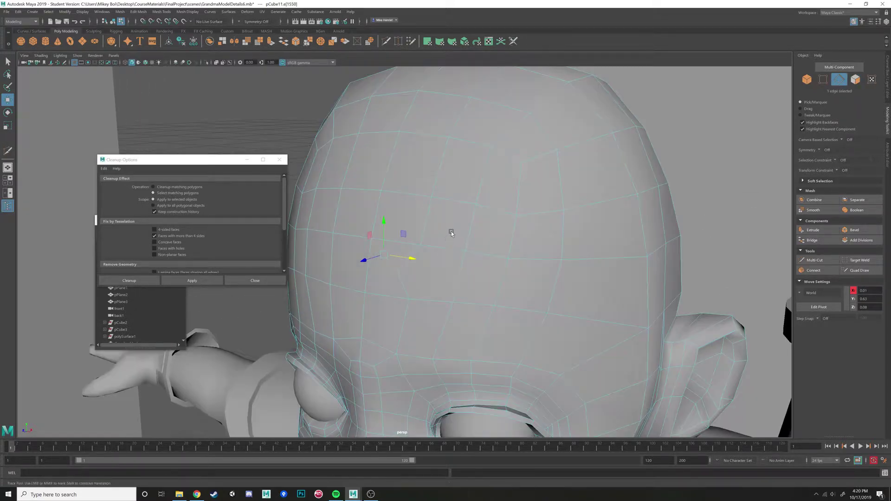
# Step: Try a Multi-Cut from the stray forehead vertex across the neighbouring faces toward the ear, and abandon the cut
pyautogui.click(811, 260)
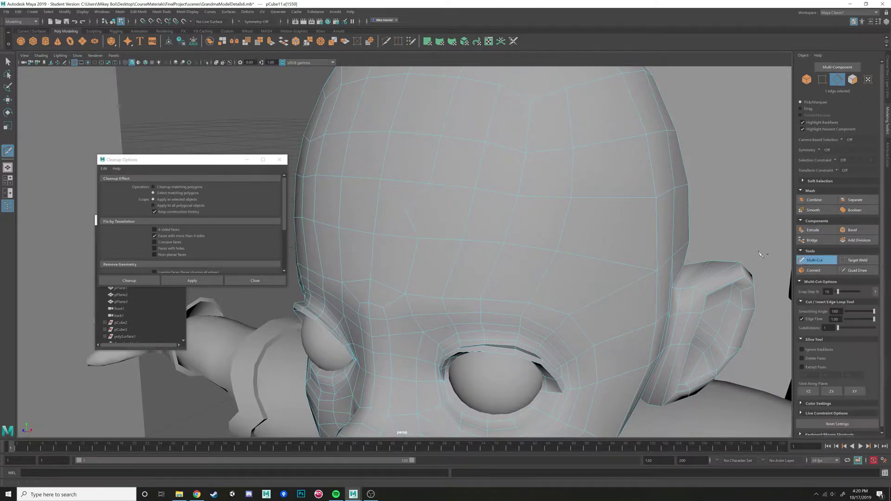
pyautogui.click(406, 211)
pyautogui.click(468, 217)
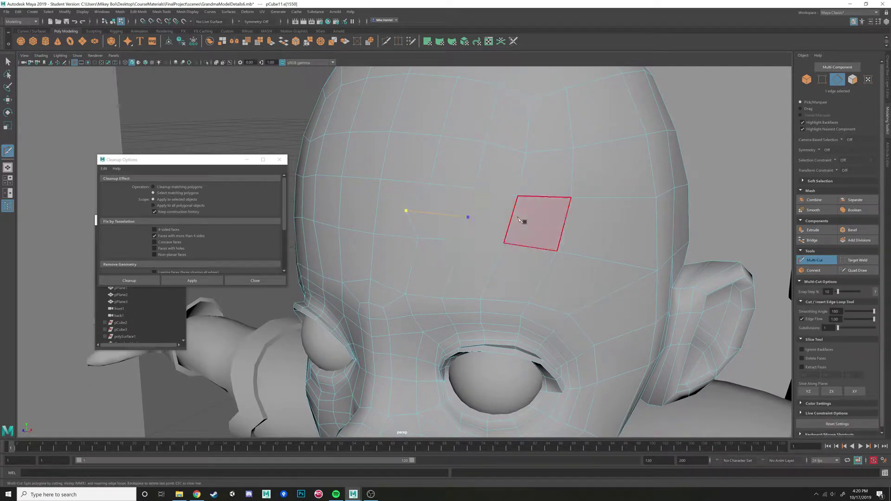
pyautogui.click(513, 218)
pyautogui.click(566, 222)
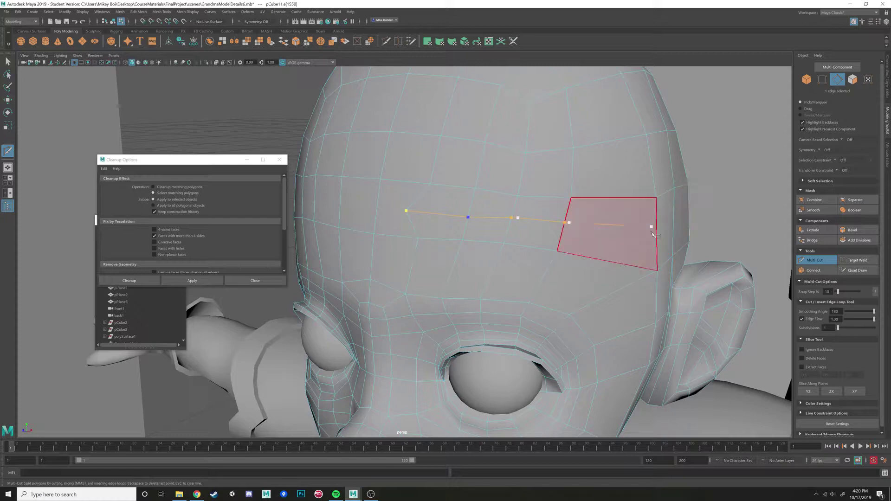
pyautogui.hotkey('ctrl', 'z')
pyautogui.click(566, 224)
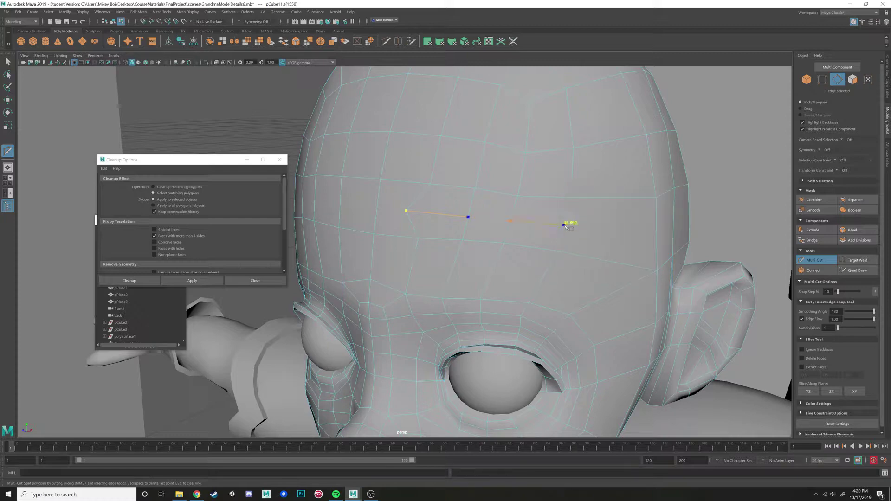
pyautogui.moveTo(619, 240)
pyautogui.keyDown('alt'); pyautogui.mouseDown()
pyautogui.moveTo(592, 247)
pyautogui.moveTo(613, 243)
pyautogui.mouseUp(); pyautogui.keyUp('alt')
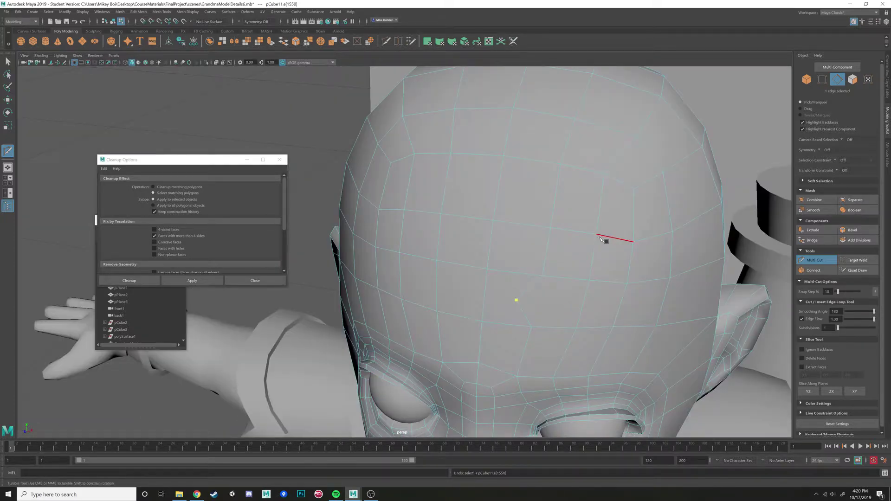
# Step: Try removing the stray diagonal forehead edge in edge mode and its leftover vertex in vertex mode
pyautogui.press('w')
pyautogui.moveTo(500, 268); pyautogui.dragTo(506, 247, button='right')
pyautogui.click(501, 268)
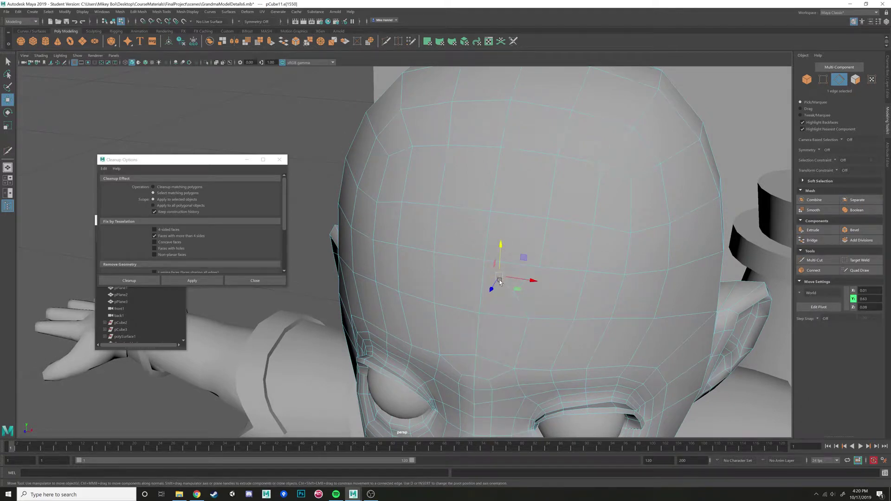
pyautogui.moveTo(515, 285); pyautogui.dragTo(482, 290, button='right')
pyautogui.click(514, 291)
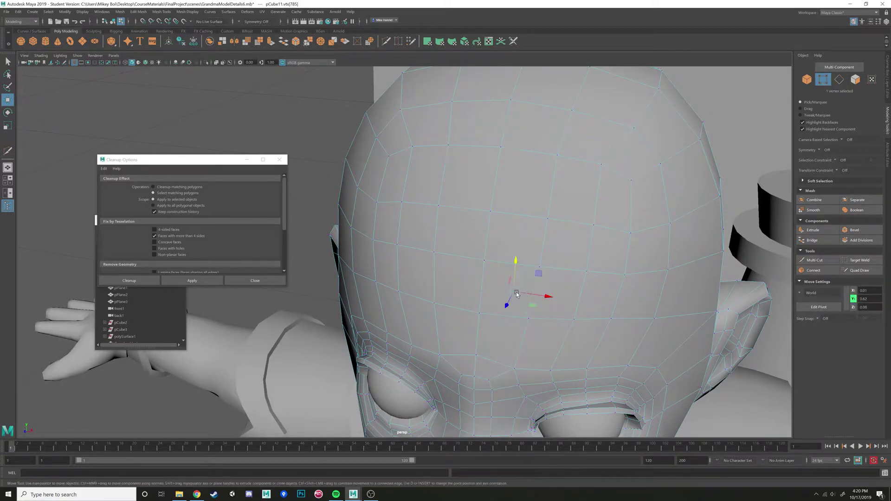
pyautogui.click(558, 281)
# Step: Undo the deletion of the forehead vertex and the diagonal edge
pyautogui.keyDown('alt'); pyautogui.moveTo(581, 260); pyautogui.dragTo(460, 240); pyautogui.keyUp('alt')
pyautogui.scroll(-5, 540, 241)
pyautogui.keyDown('alt'); pyautogui.moveTo(428, 214); pyautogui.dragTo(473, 258); pyautogui.keyUp('alt')
pyautogui.click(445, 210)
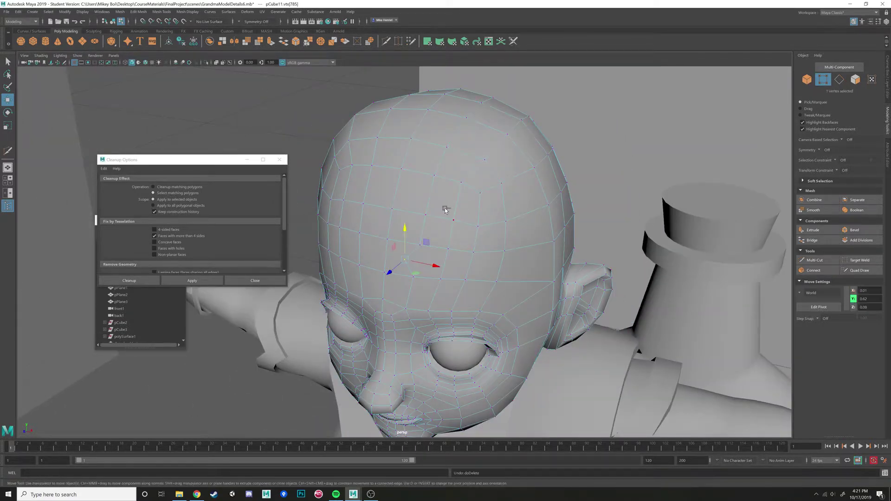
pyautogui.hotkey('ctrl', 'z')
pyautogui.hotkey('ctrl', 'z')
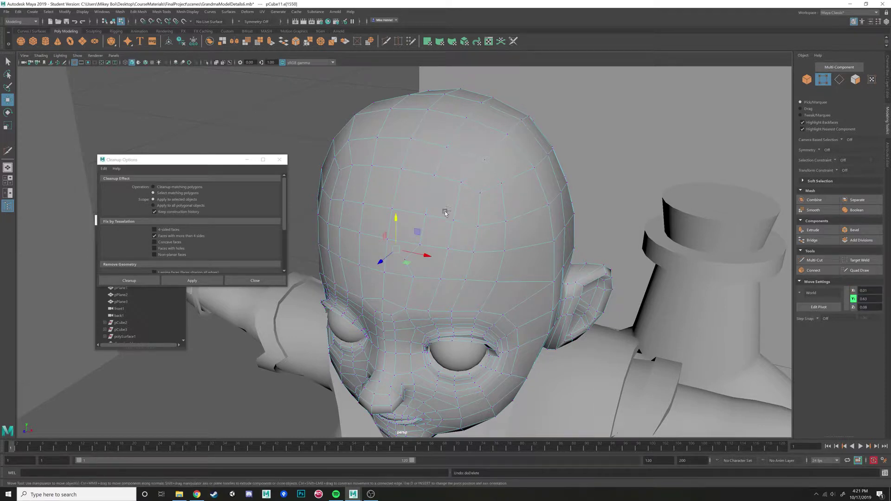
# Step: Return the head to object mode and apply Cleanup to select its faces with more than 4 sides
pyautogui.keyDown('alt'); pyautogui.moveTo(442, 259); pyautogui.dragTo(463, 238, button='middle'); pyautogui.keyUp('alt')
pyautogui.moveTo(483, 238); pyautogui.dragTo(526, 227, button='right')
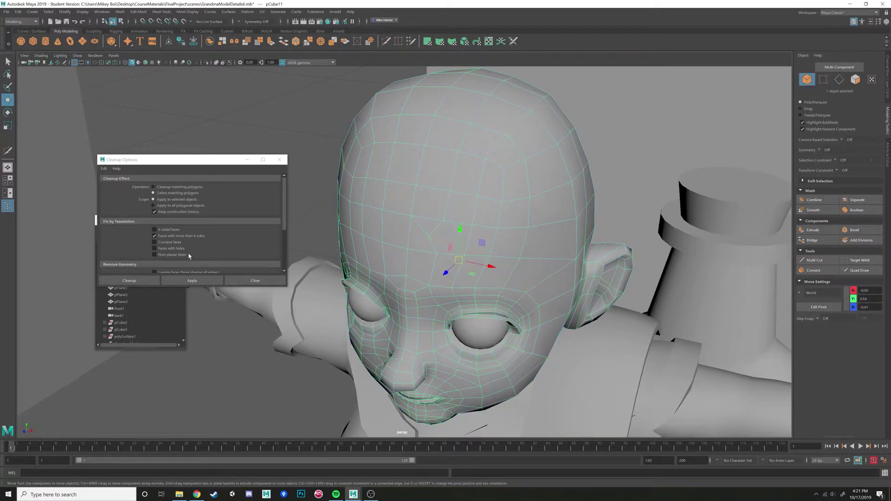
pyautogui.click(192, 280)
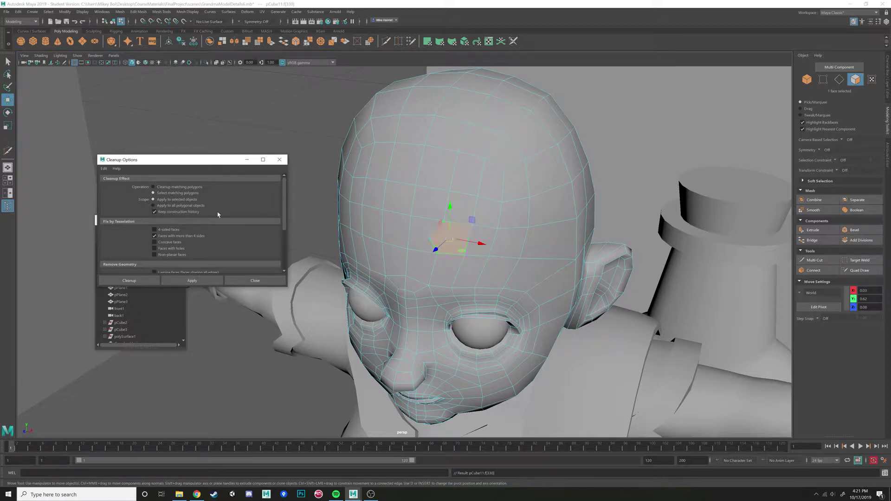
# Step: Set the Cleanup operation to Cleanup matching polygons and apply it to split the many-sided forehead face
pyautogui.click(192, 283)
pyautogui.keyDown('alt'); pyautogui.moveTo(316, 281); pyautogui.dragTo(344, 267); pyautogui.keyUp('alt')
pyautogui.keyDown('alt'); pyautogui.moveTo(344, 267); pyautogui.dragTo(360, 264, button='right'); pyautogui.keyUp('alt')
pyautogui.keyDown('alt'); pyautogui.moveTo(360, 264); pyautogui.dragTo(339, 310, button='middle'); pyautogui.keyUp('alt')
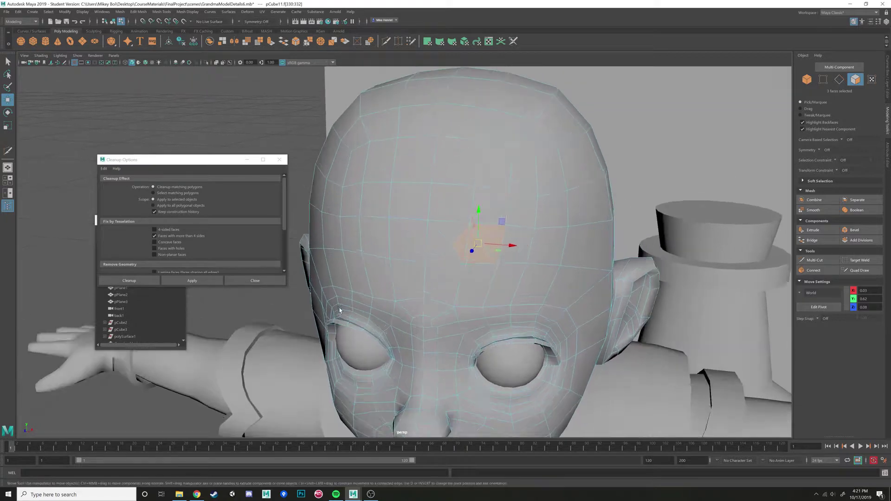
# Step: Select the extra edges meeting at the stray forehead vertex in edge mode and delete them
pyautogui.keyDown('alt'); pyautogui.moveTo(339, 311); pyautogui.dragTo(355, 285); pyautogui.keyUp('alt')
pyautogui.moveTo(398, 235); pyautogui.dragTo(421, 222, button='right')
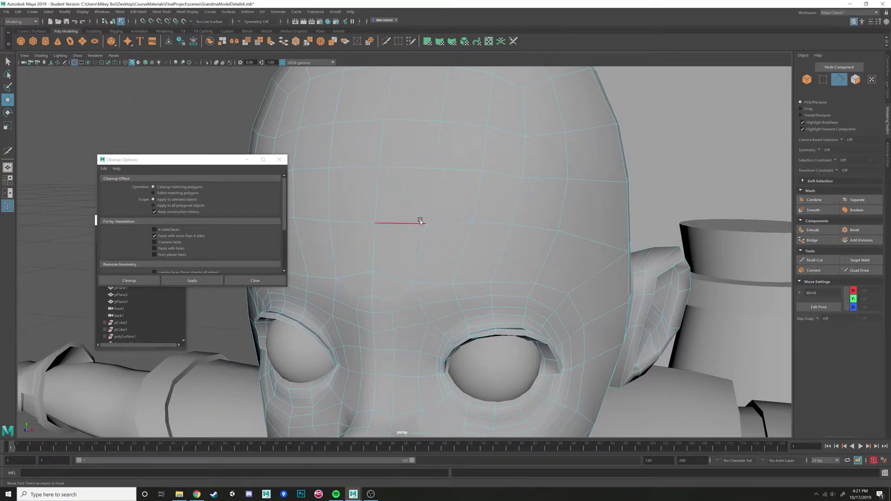
pyautogui.click(421, 222)
pyautogui.keyDown('shift'); pyautogui.click(414, 194); pyautogui.keyUp('shift')
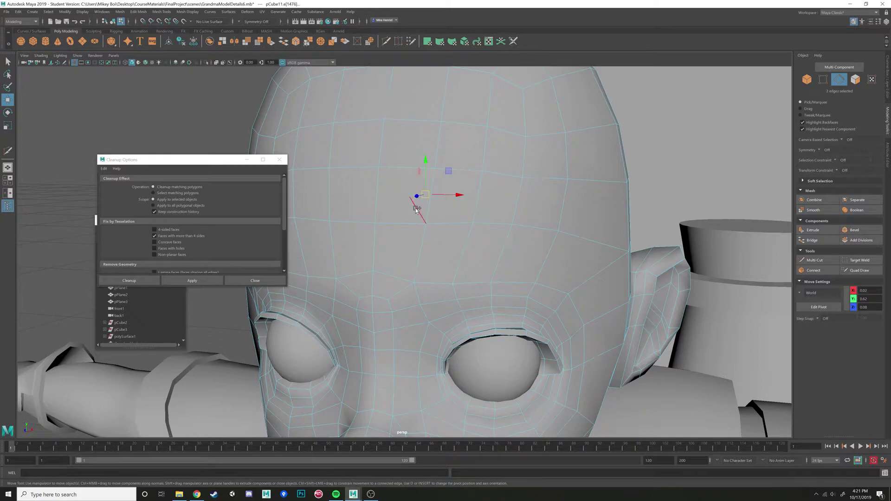
pyautogui.keyDown('shift'); pyautogui.click(416, 209); pyautogui.keyUp('shift')
pyautogui.press('Delete')
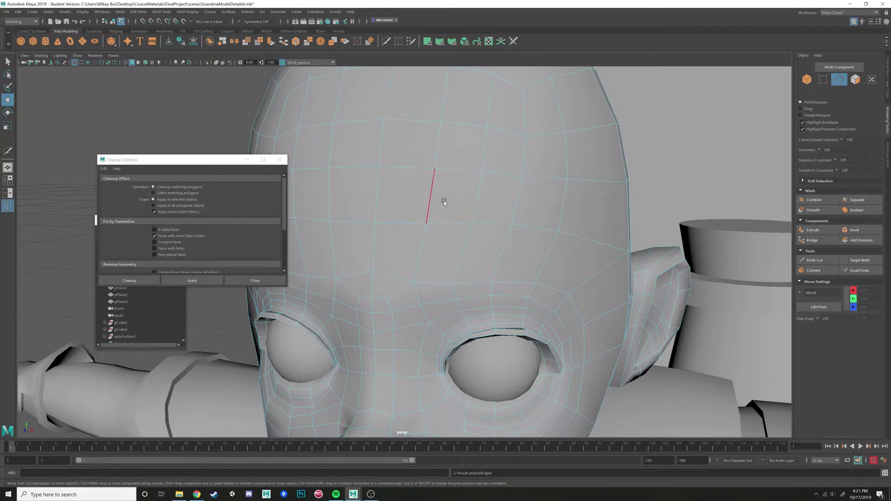
# Step: Enable Nonmanifold geometry with normals and geometry in the Cleanup options and turn off Faces with more than 4 sides
pyautogui.keyDown('alt'); pyautogui.moveTo(440, 200); pyautogui.dragTo(342, 192, button='right'); pyautogui.keyUp('alt')
pyautogui.keyDown('alt'); pyautogui.moveTo(432, 207); pyautogui.dragTo(459, 202); pyautogui.keyUp('alt')
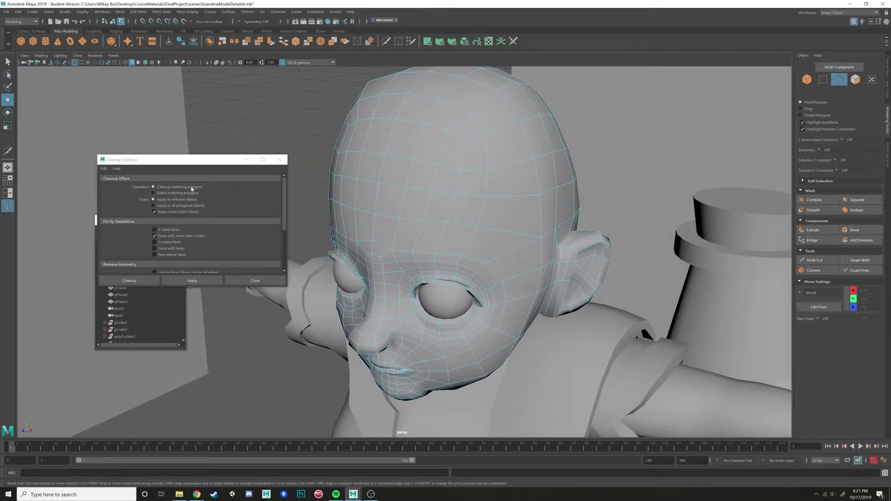
pyautogui.scroll(-1, 190, 205)
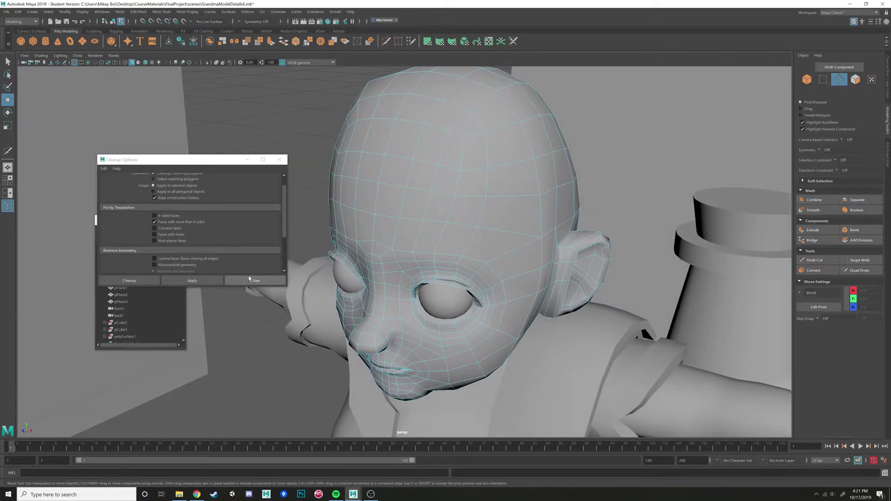
pyautogui.scroll(-1, 244, 256)
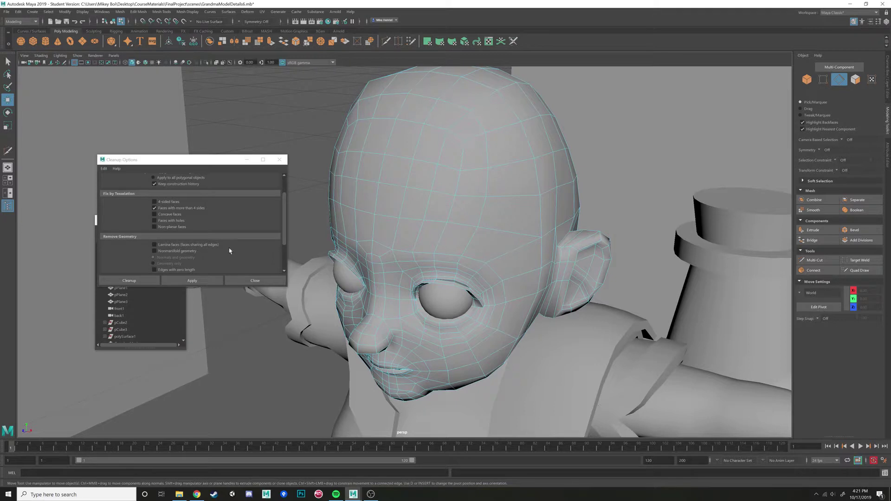
pyautogui.click(184, 252)
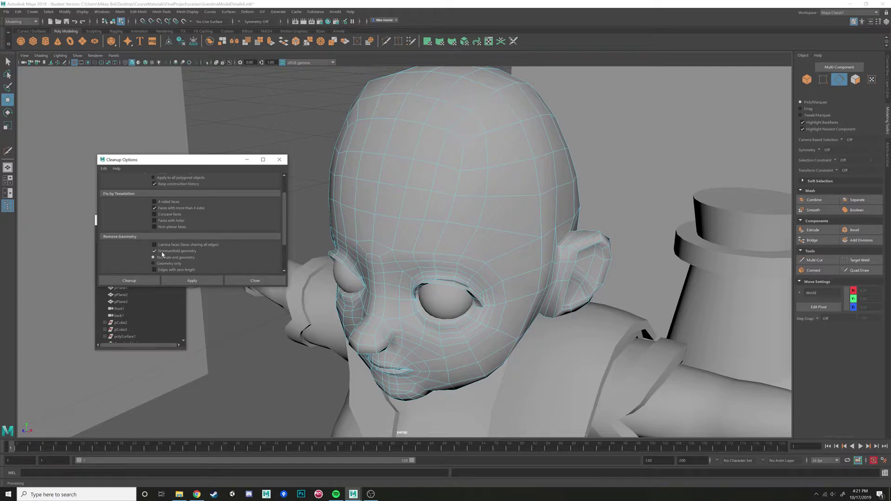
pyautogui.scroll(-3, 181, 256)
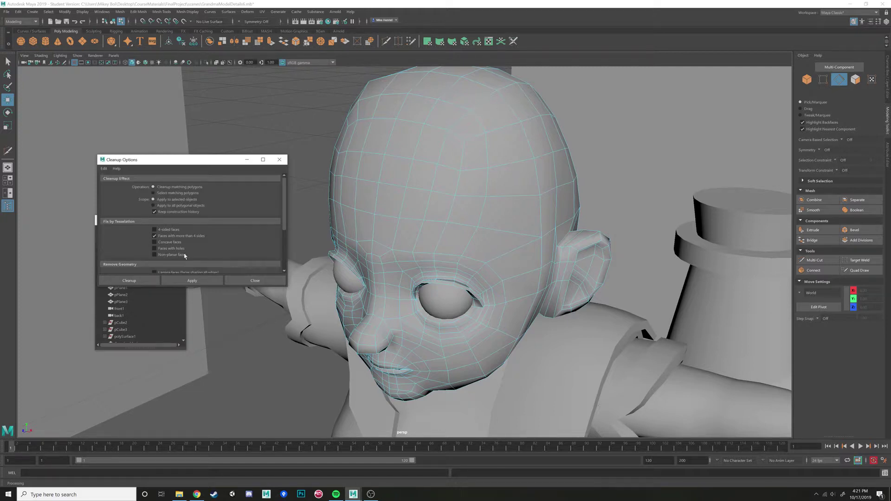
pyautogui.scroll(5, 215, 226)
pyautogui.scroll(-2, 219, 225)
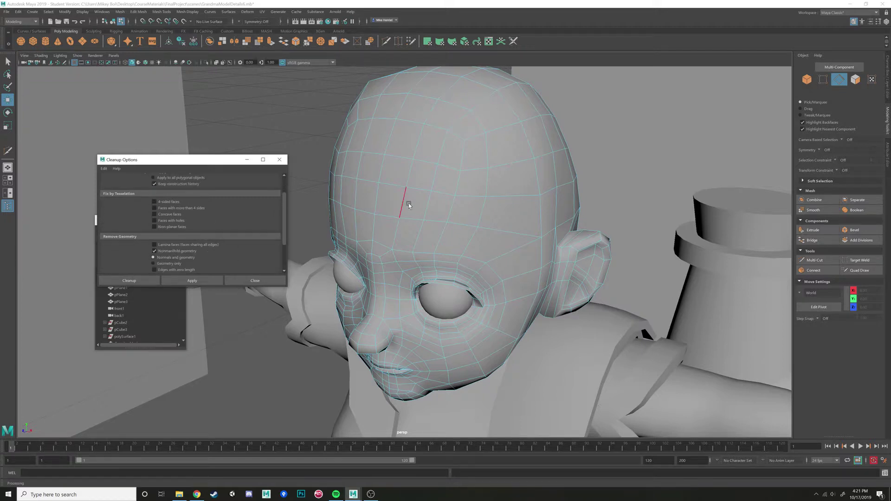
# Step: Select the head in object mode and run Cleanup with Faces with more than 4 sides enabled and Nonmanifold geometry disabled
pyautogui.moveTo(408, 204); pyautogui.dragTo(423, 194, button='right')
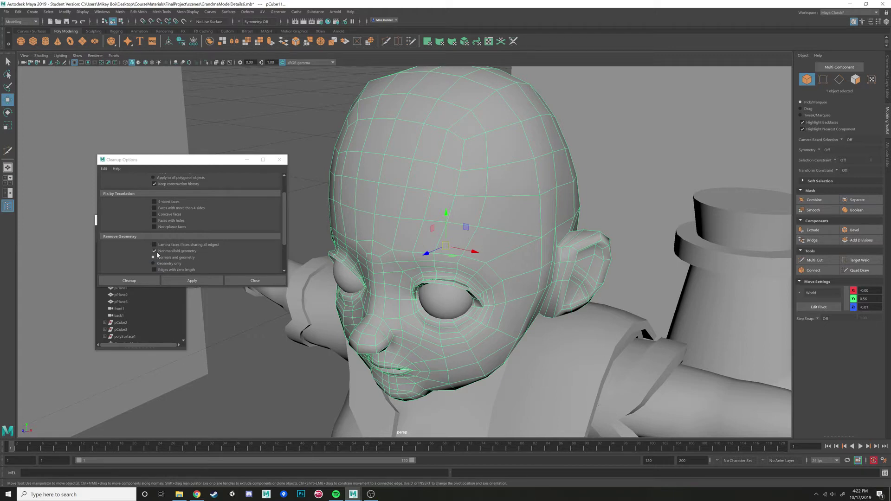
pyautogui.scroll(3, 173, 242)
pyautogui.click(157, 237)
pyautogui.scroll(-3, 186, 249)
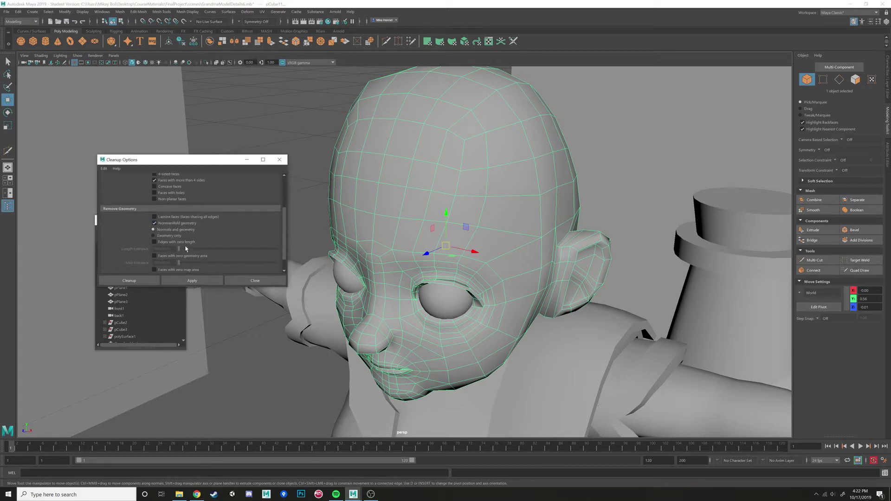
pyautogui.click(154, 224)
pyautogui.scroll(2, 188, 235)
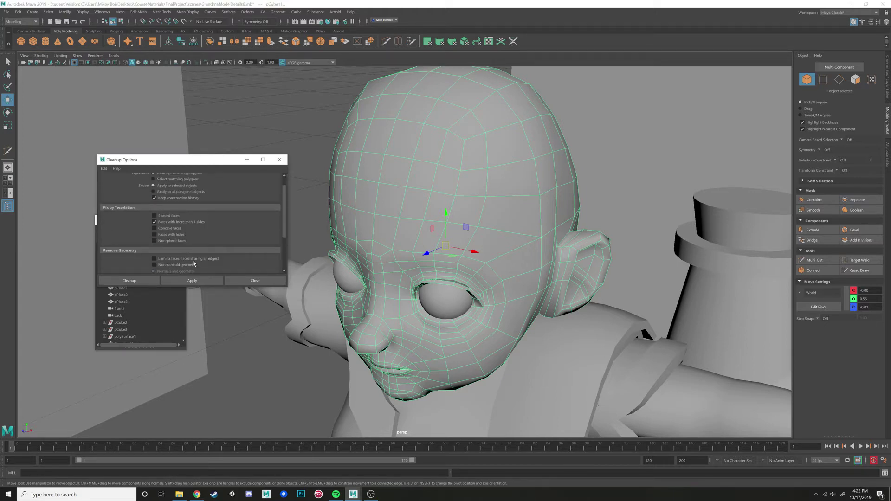
pyautogui.click(143, 282)
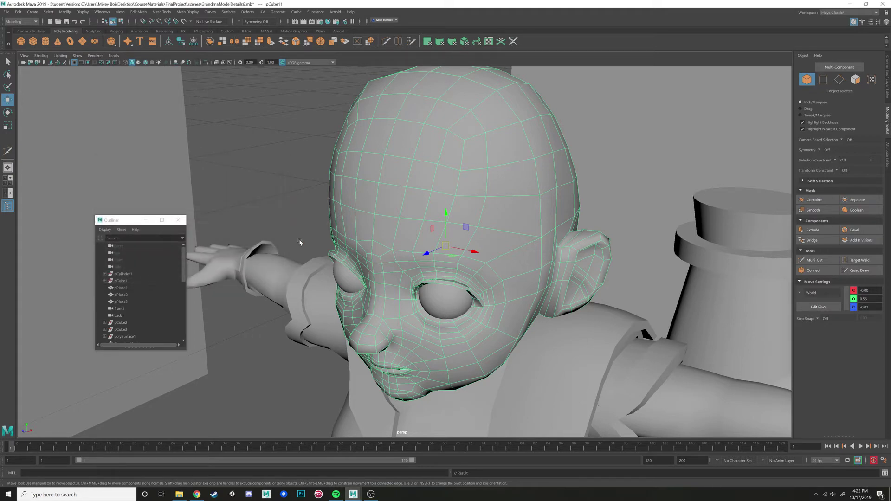
pyautogui.scroll(-5, 330, 219)
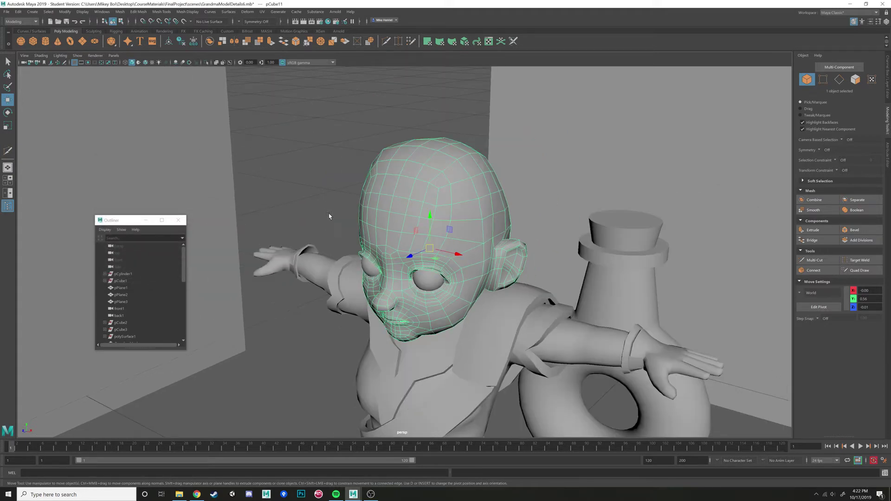
pyautogui.keyDown('alt'); pyautogui.moveTo(330, 216); pyautogui.dragTo(314, 195); pyautogui.keyUp('alt')
pyautogui.keyDown('alt'); pyautogui.moveTo(338, 235); pyautogui.dragTo(348, 228); pyautogui.keyUp('alt')
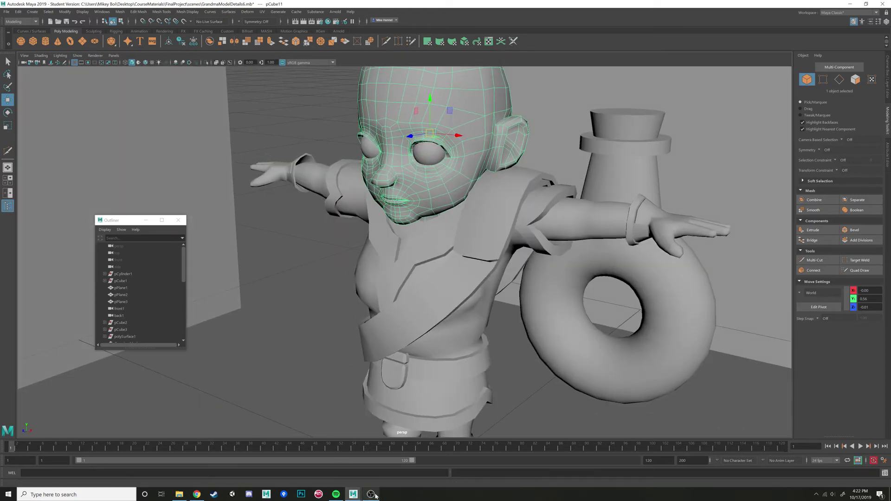